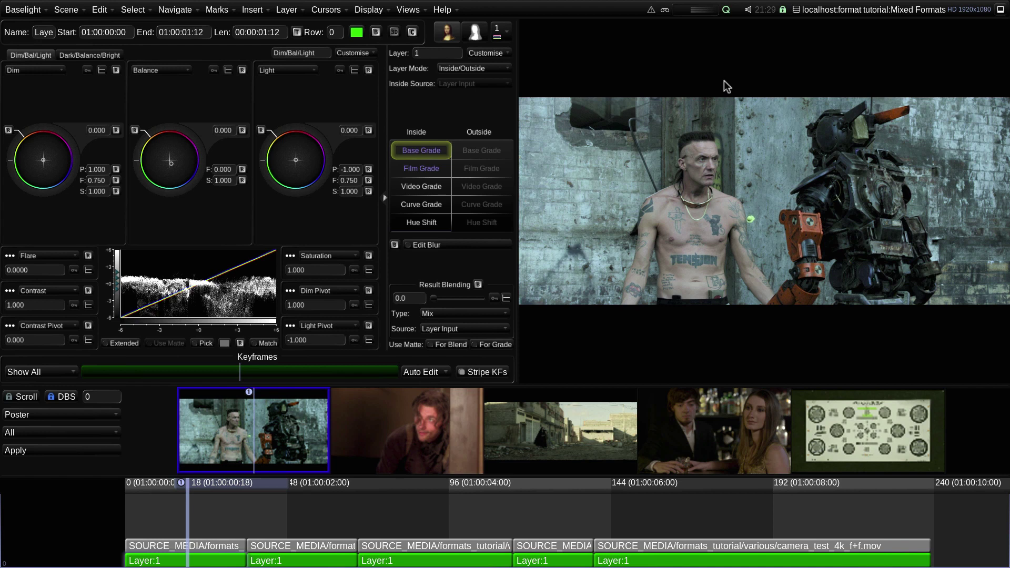
# Cancel the new scene form and open the first shot's SOURCE_MEDIA Sequence settings (5120x2160 input).
pyautogui.hotkey('ctrl', 'n')
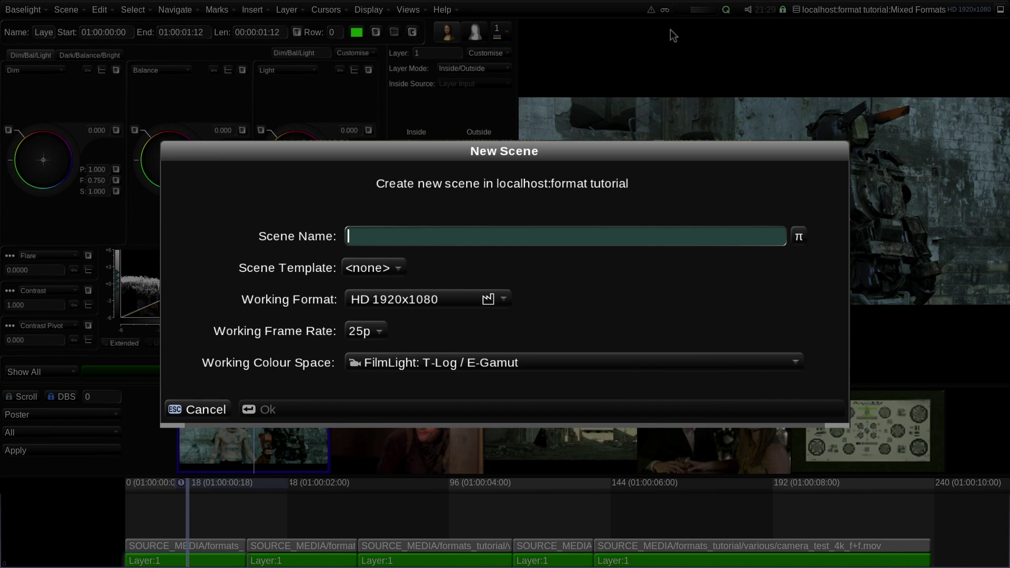
pyautogui.press('Escape')
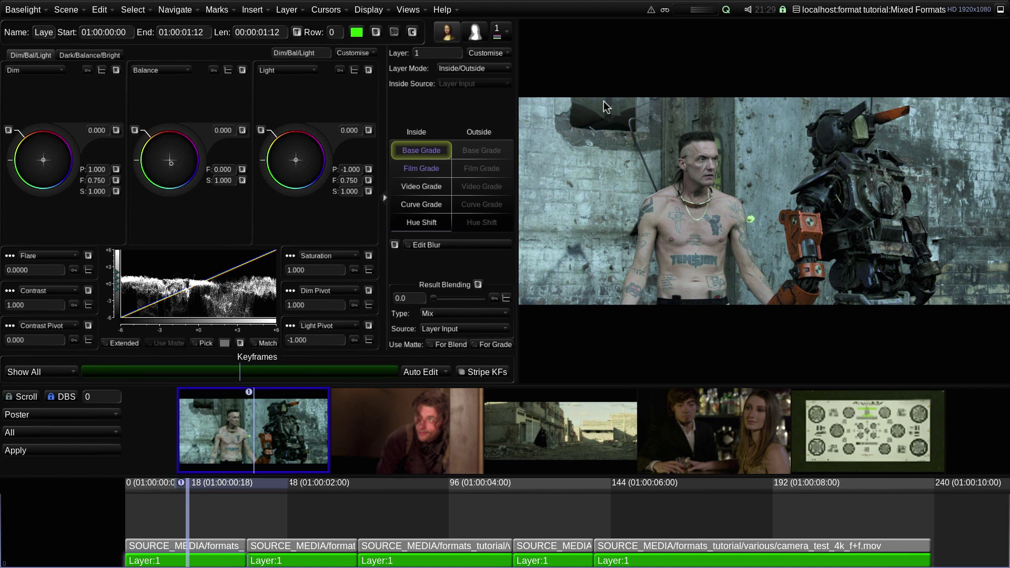
pyautogui.click(501, 32)
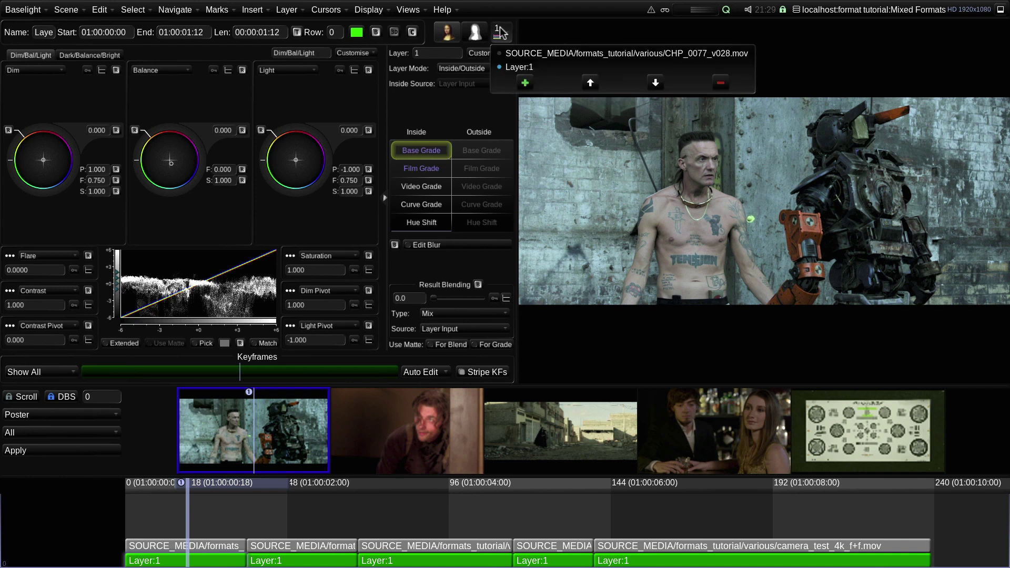
pyautogui.click(548, 54)
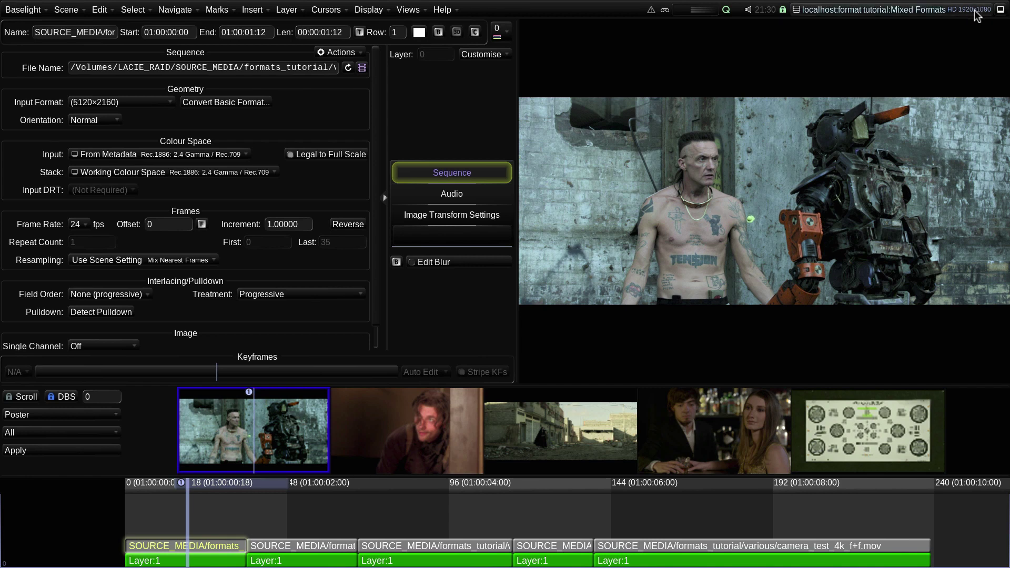
pyautogui.click(417, 11)
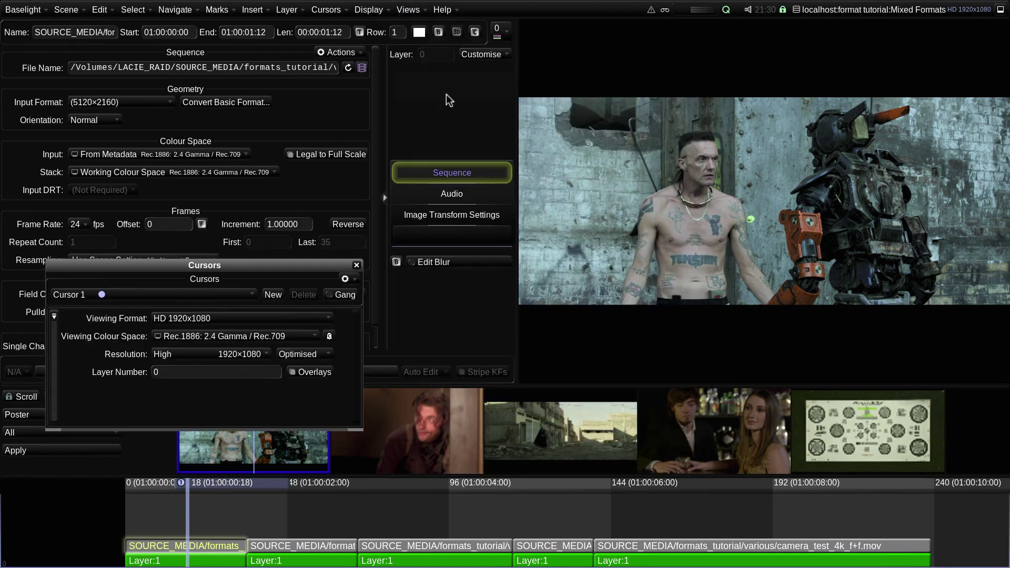
pyautogui.click(446, 95)
pyautogui.click(357, 265)
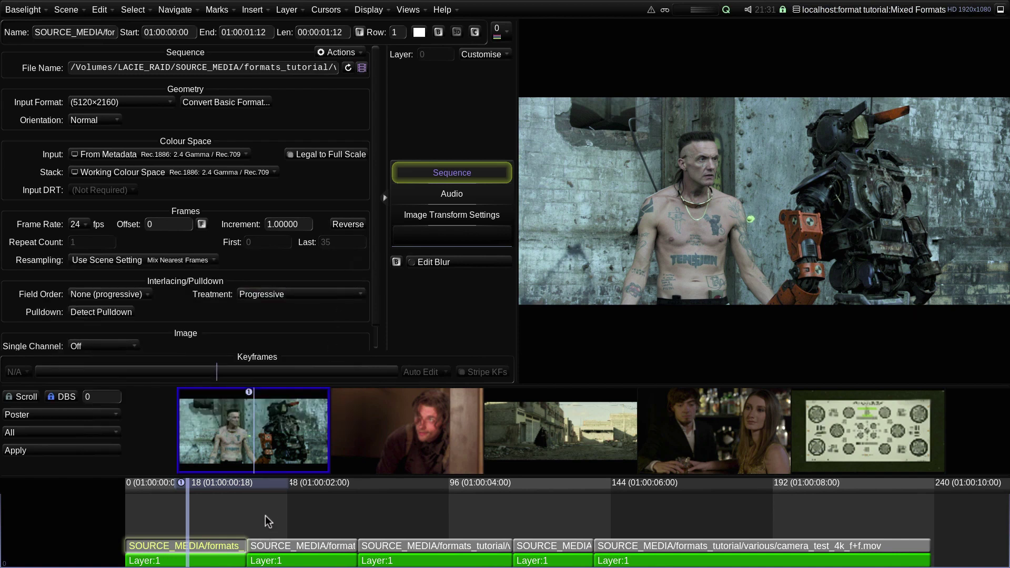
# Jump to the second shot at frame 36, showing its 2048x1536 source settings.
pyautogui.press('Down')
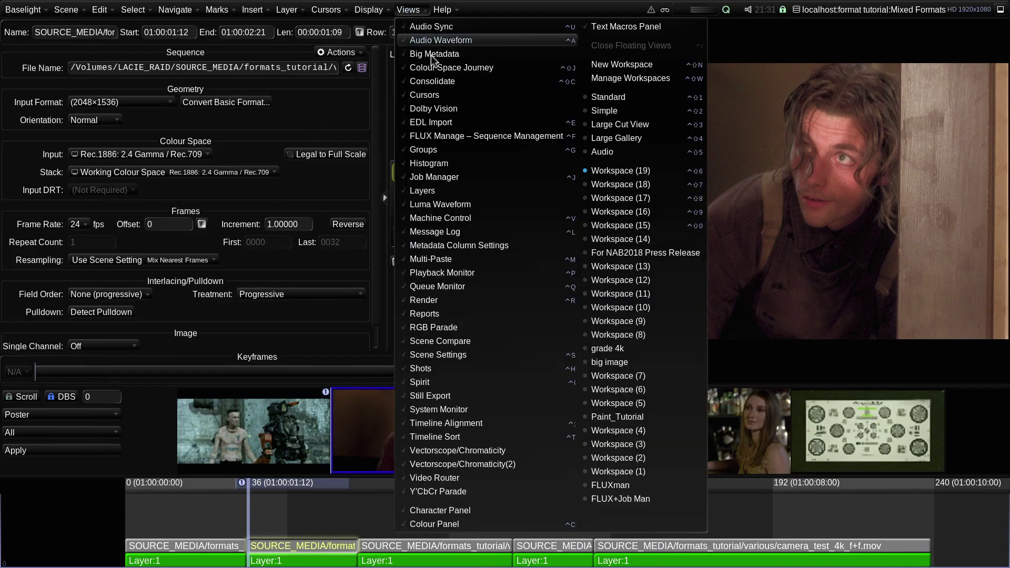
pyautogui.click(436, 137)
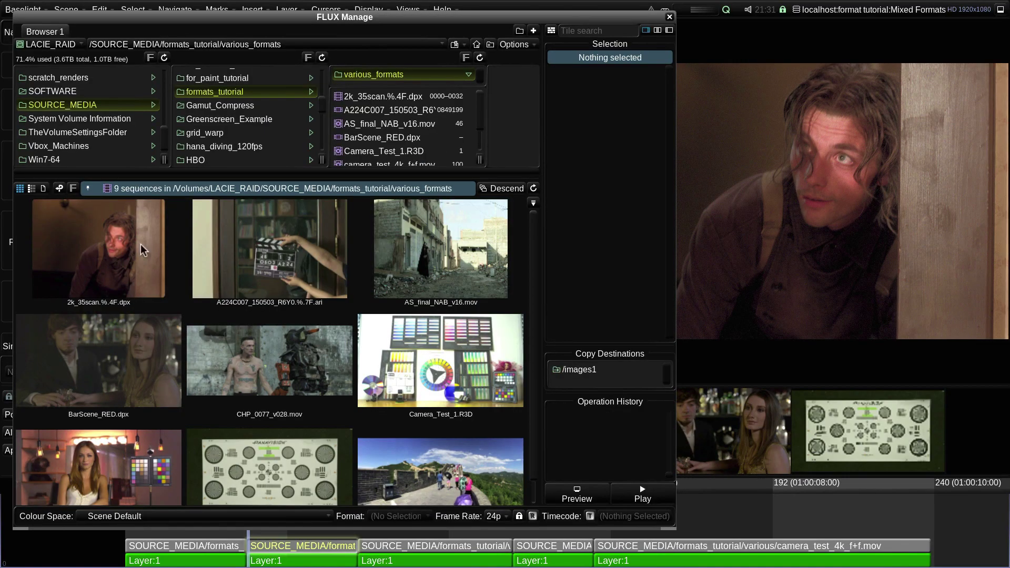
pyautogui.click(147, 258)
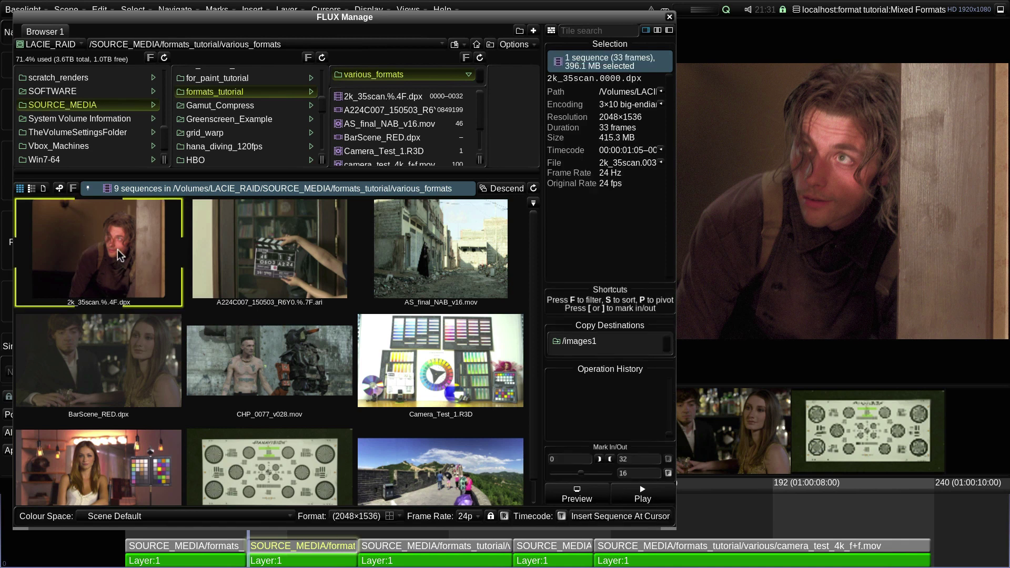
pyautogui.click(560, 497)
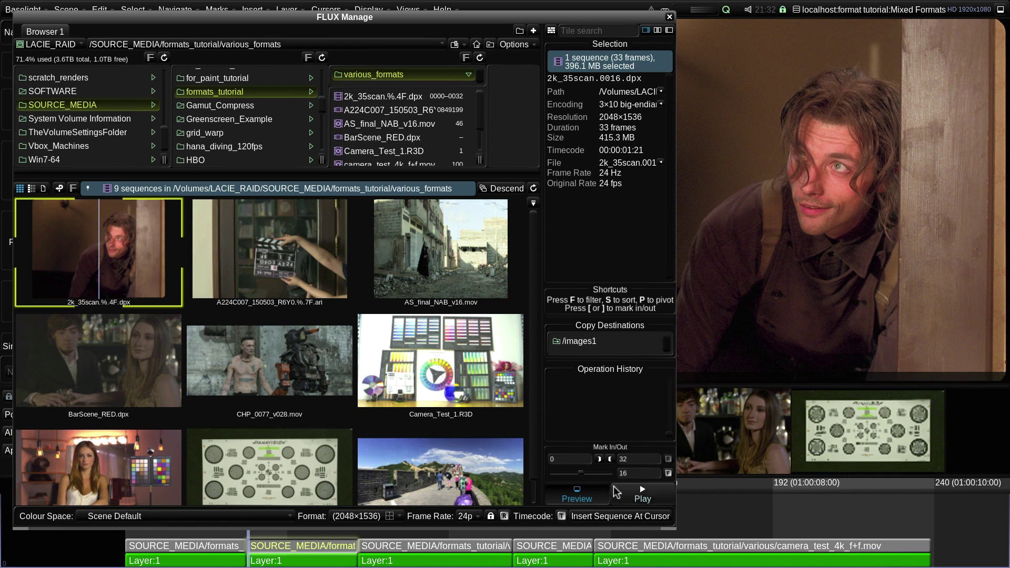
pyautogui.click(601, 494)
pyautogui.click(601, 494)
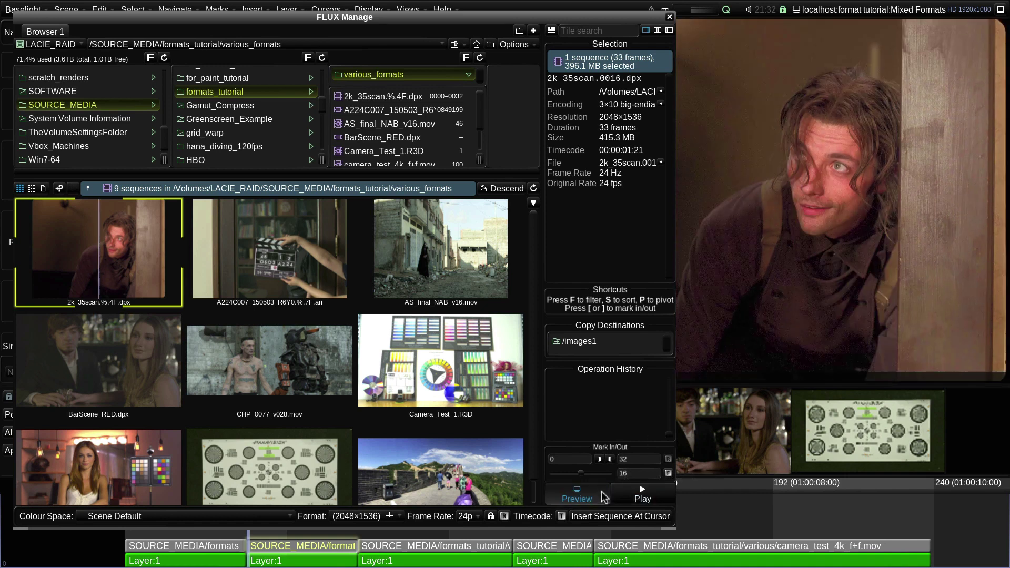
pyautogui.click(602, 497)
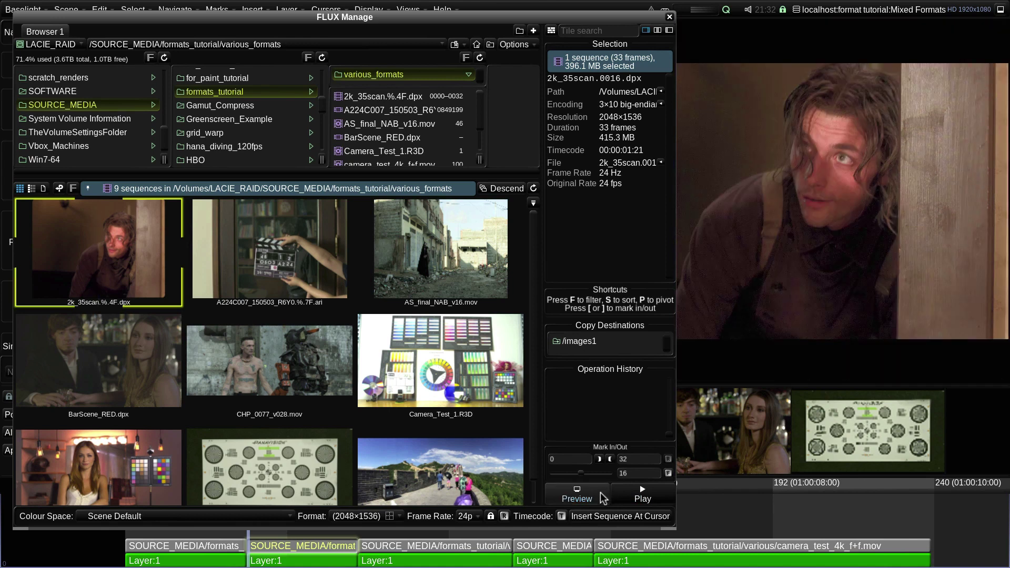
pyautogui.click(669, 16)
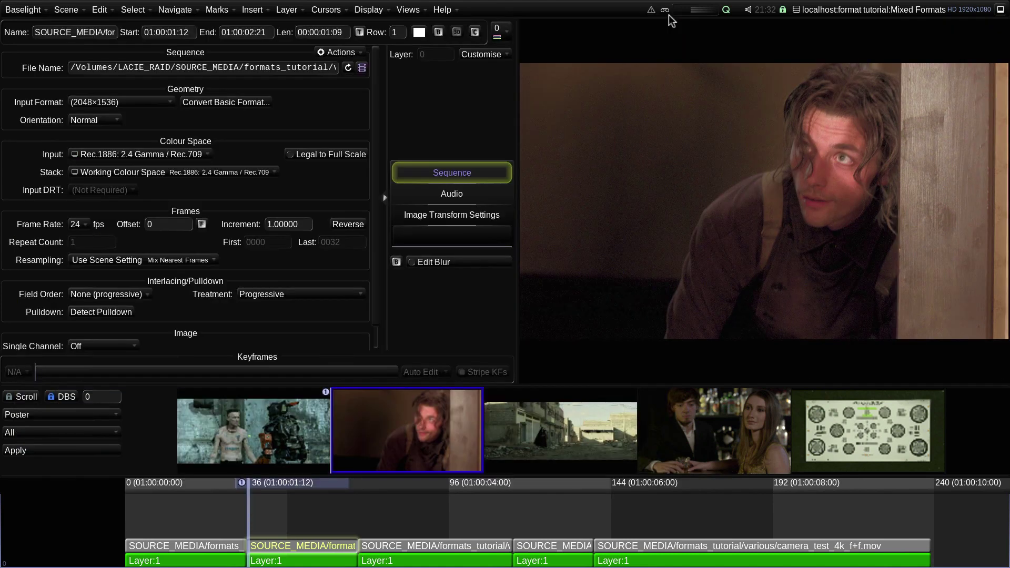
# Jump to the third shot at 01:00:02:21, showing its 2880x2160 source settings.
pyautogui.press('Down')
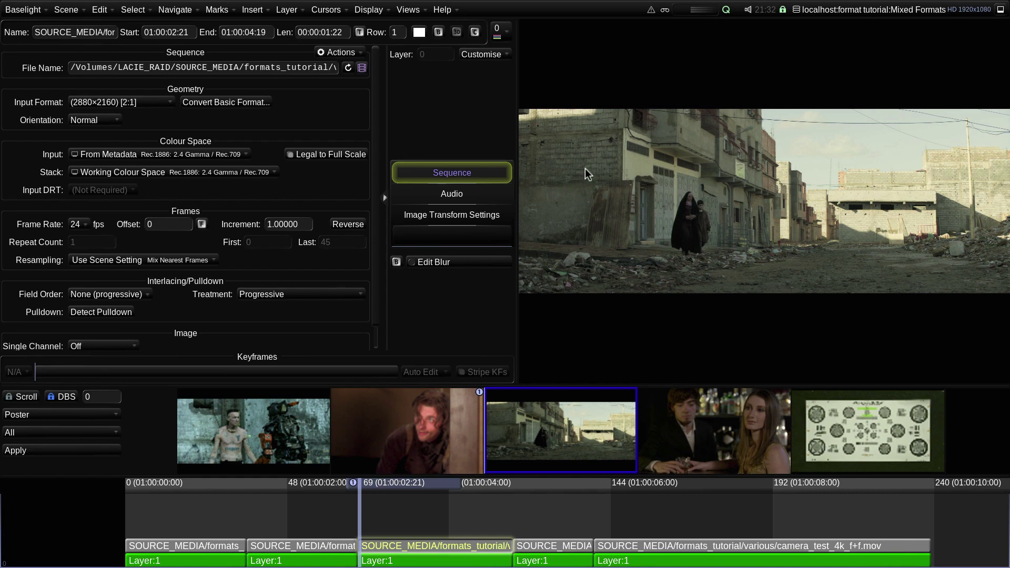
pyautogui.click(411, 9)
pyautogui.click(464, 136)
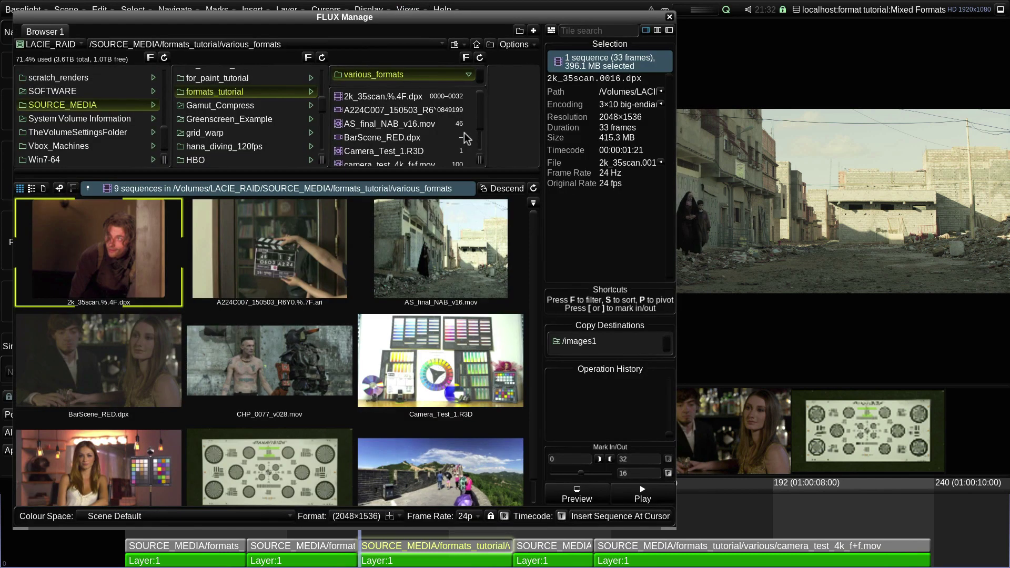
pyautogui.click(425, 209)
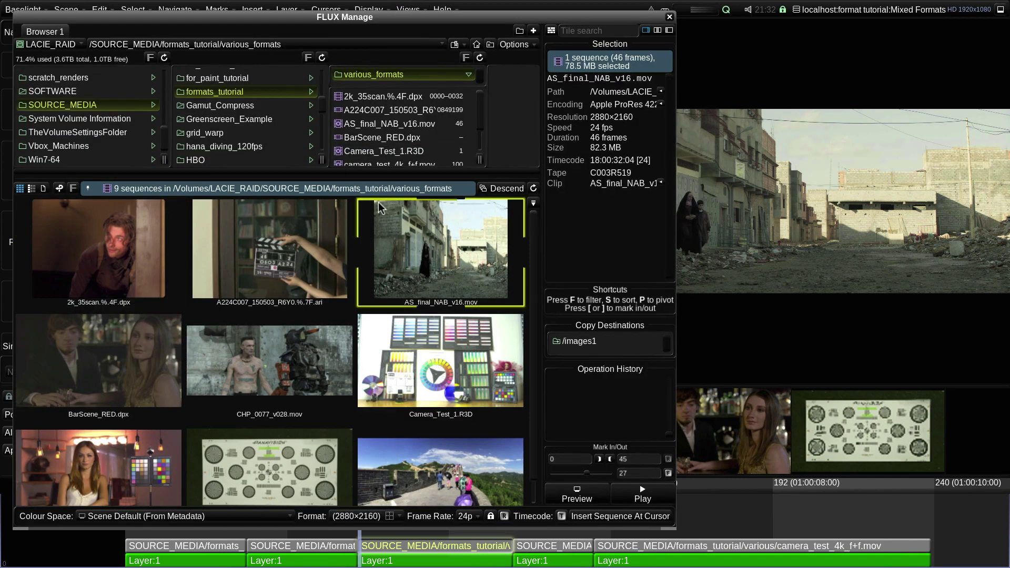
pyautogui.click(576, 494)
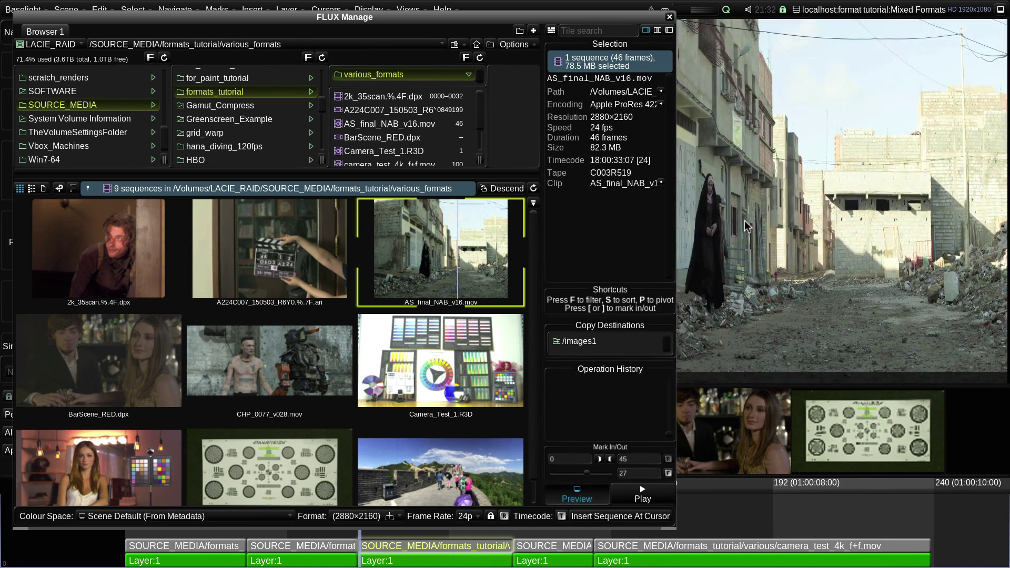
pyautogui.click(589, 495)
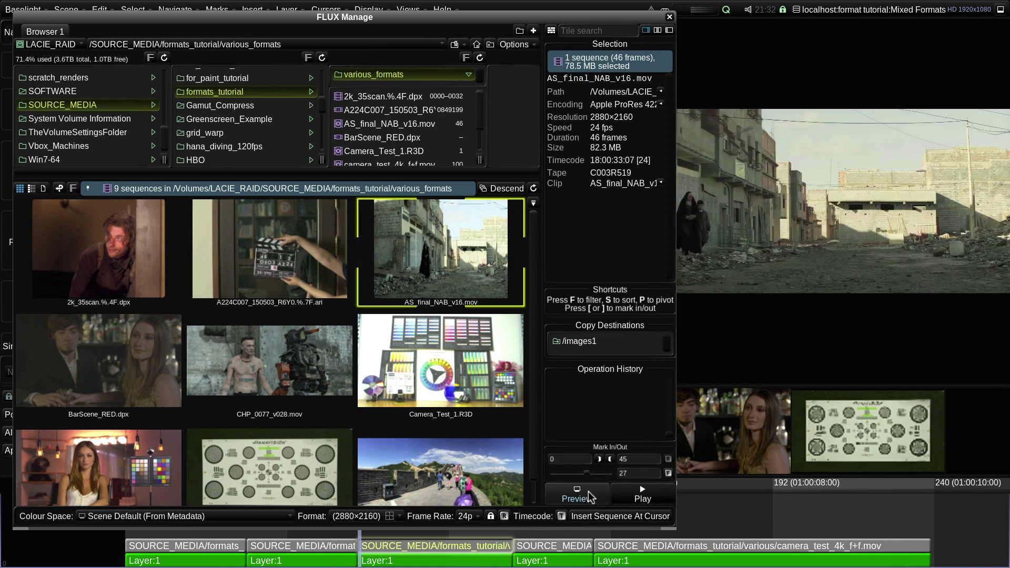
pyautogui.click(589, 495)
pyautogui.click(589, 495)
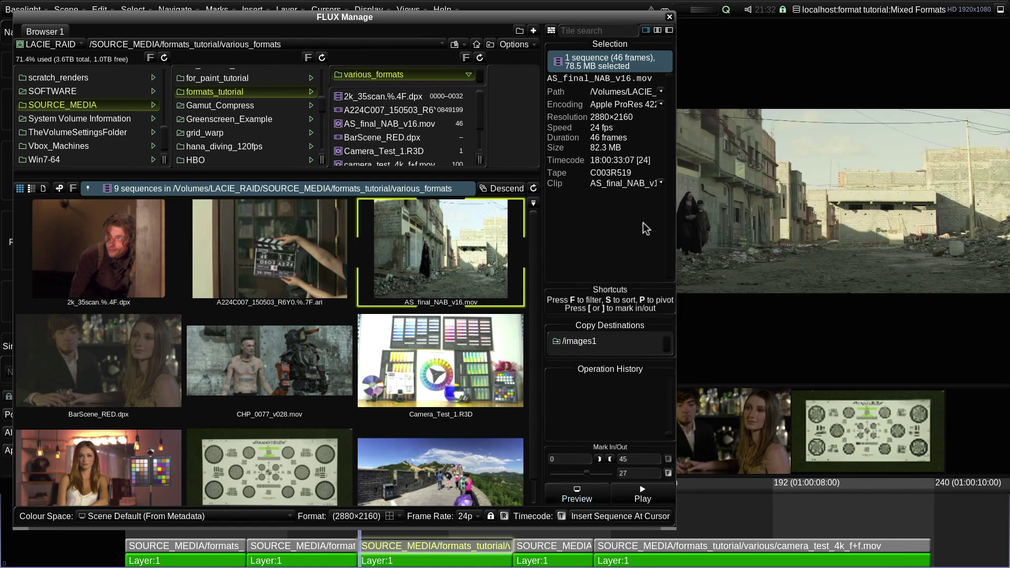
pyautogui.click(668, 18)
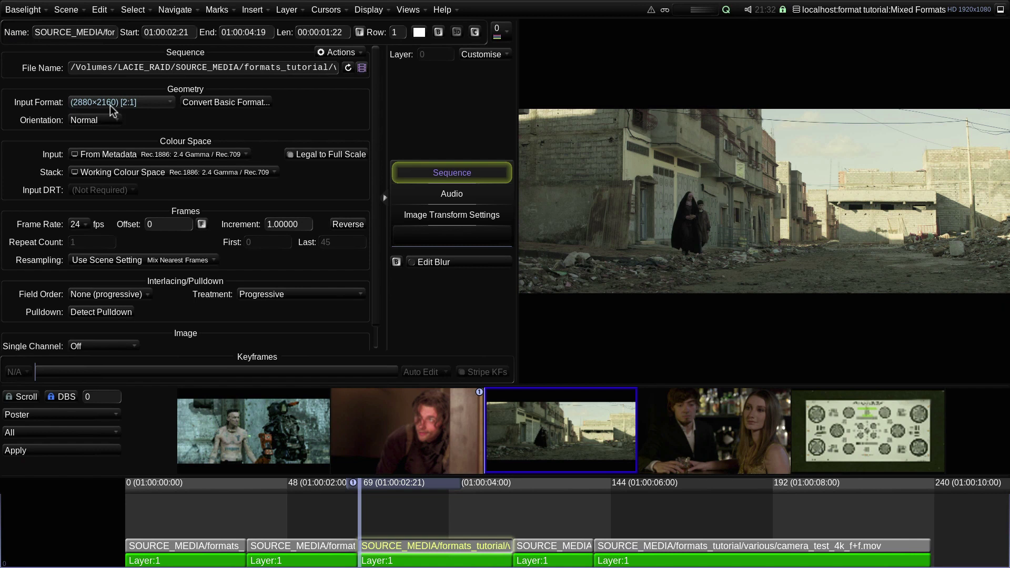
# Step back and forth between shots one and two, ending on the 2048x1536 second shot.
pyautogui.press('Up')
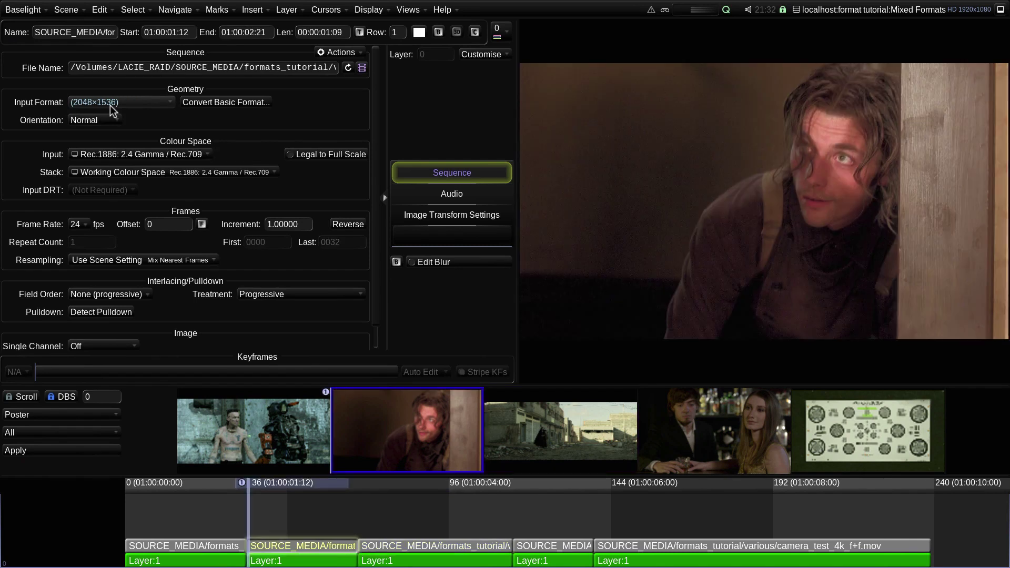
pyautogui.press('Up')
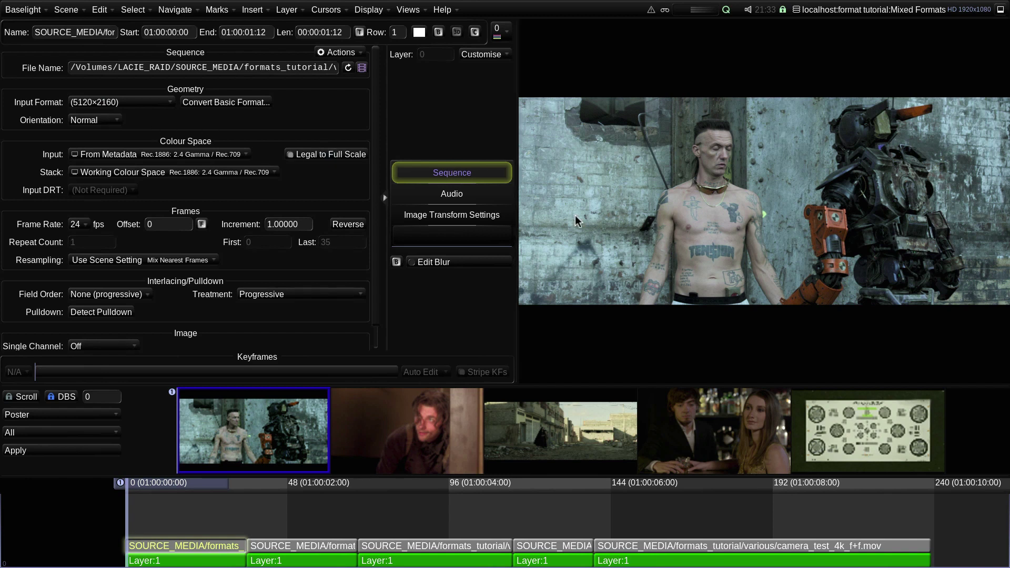
pyautogui.press('Down')
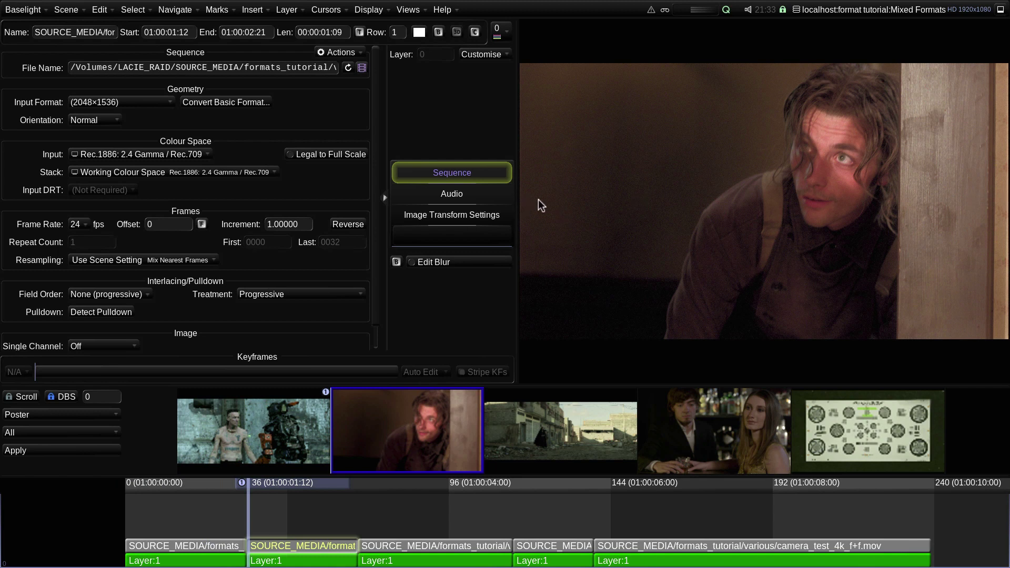
pyautogui.press('Up')
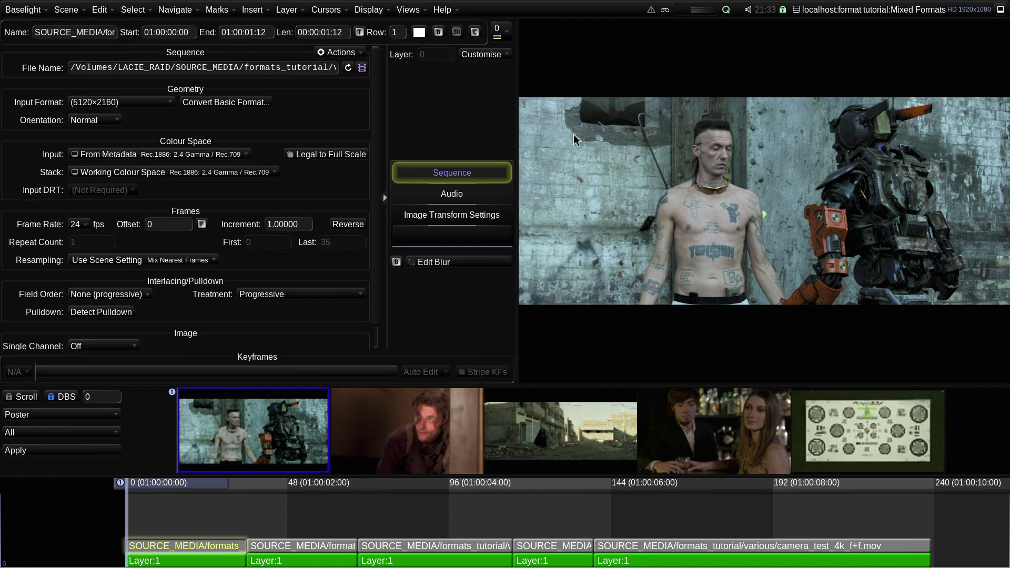
pyautogui.press('Down')
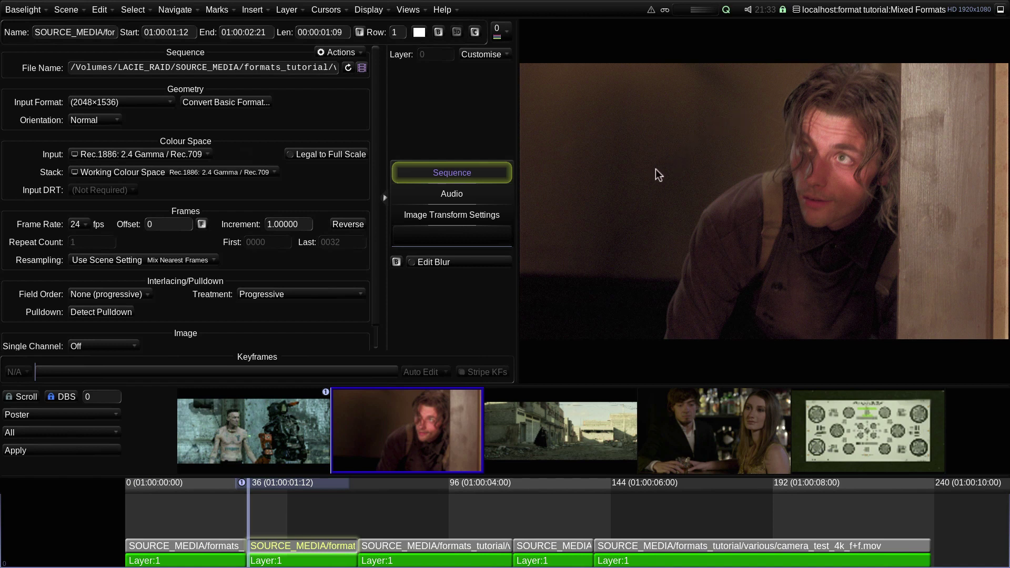
# Add a Transform operator to the second shot and move its image down in frame.
pyautogui.rightClick(454, 243)
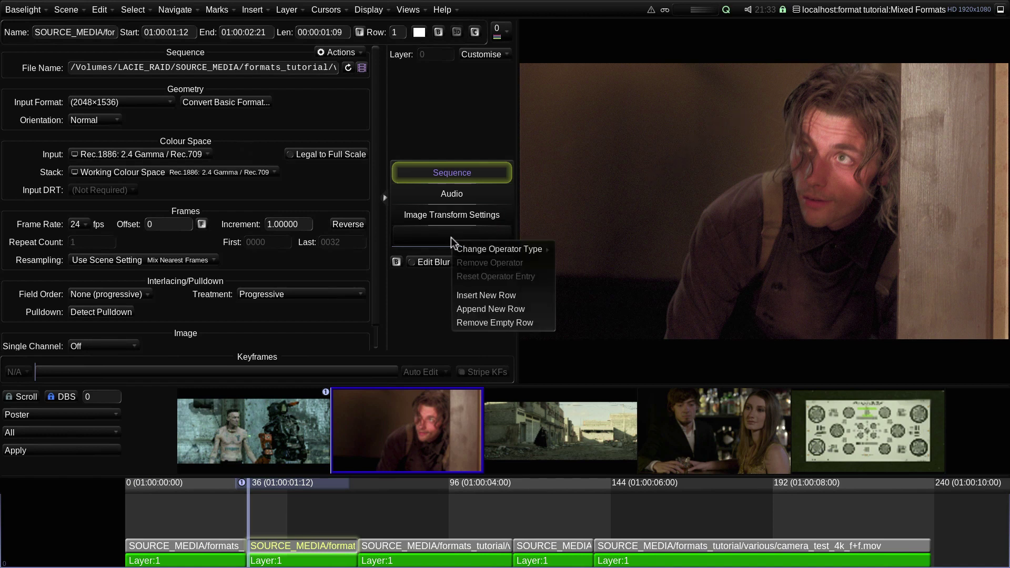
pyautogui.moveTo(465, 252)
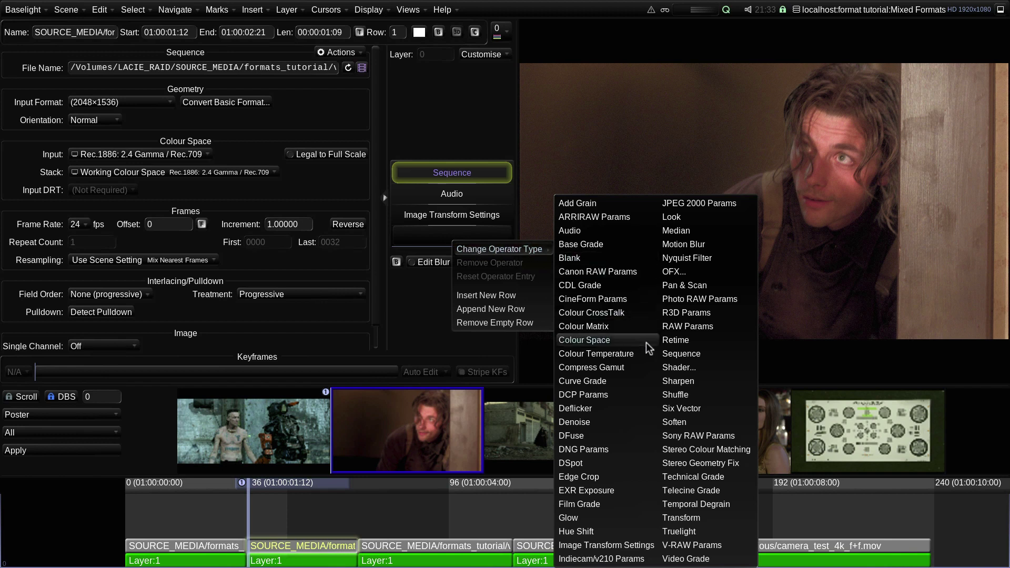
pyautogui.click(681, 518)
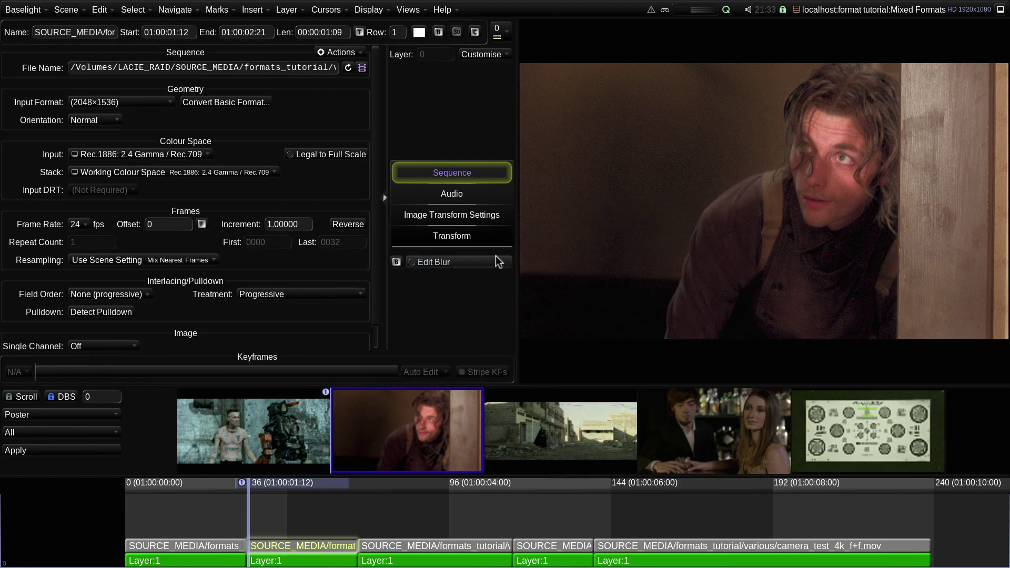
pyautogui.click(472, 241)
pyautogui.moveTo(765, 200); pyautogui.dragTo(764, 234)
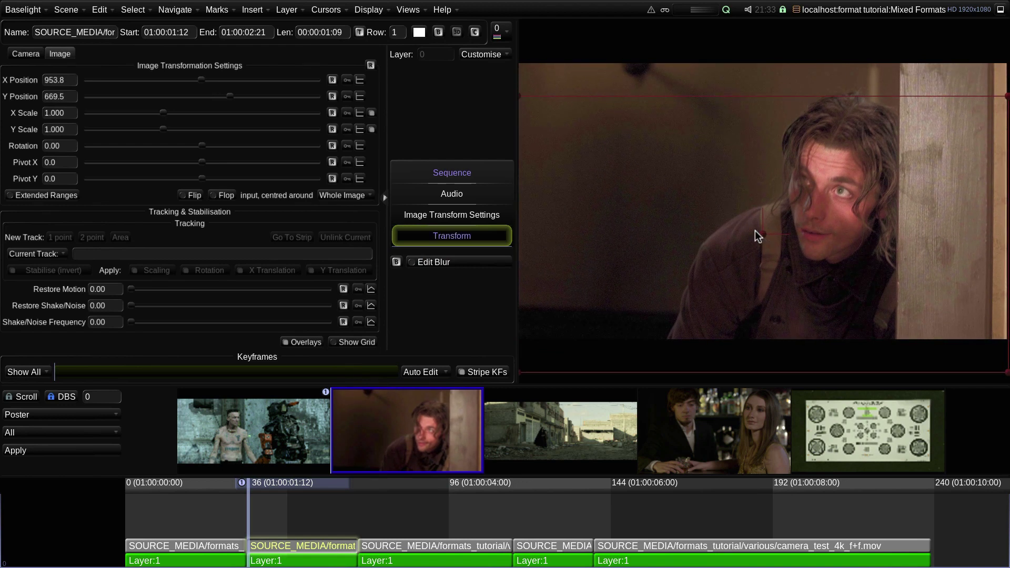
# Go back to the first shot and add a Transform operator to it.
pyautogui.press('Up')
pyautogui.rightClick(452, 236)
pyautogui.moveTo(488, 247)
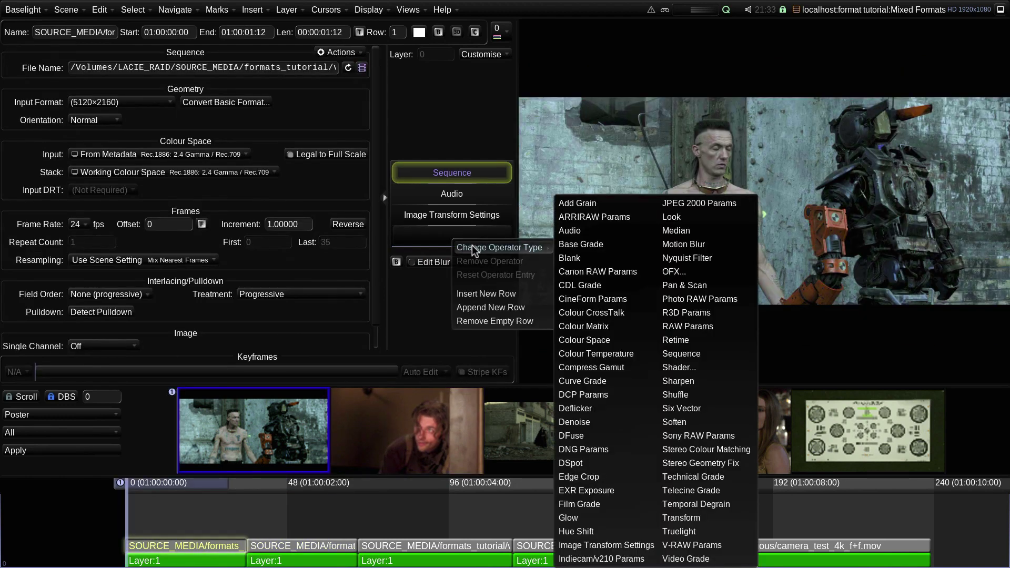
pyautogui.click(680, 517)
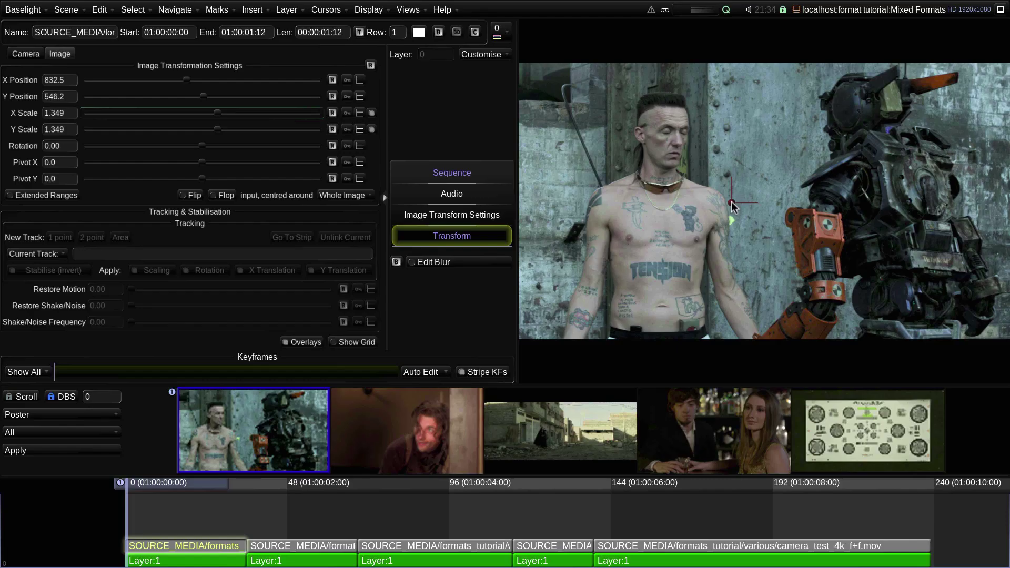
pyautogui.rightClick(478, 239)
# Remove the first shot's Transform operator and show its 5120x2160 Sequence settings.
pyautogui.click(500, 279)
pyautogui.click(468, 175)
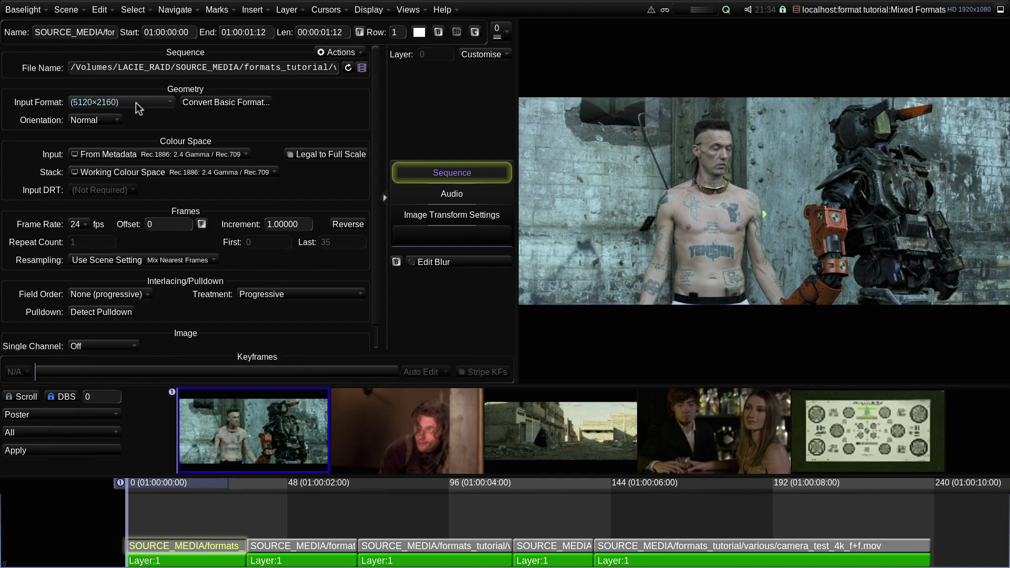
# Convert the 5120x2160 input into a scene format named 'RED 5k wide fill HD'.
pyautogui.click(235, 106)
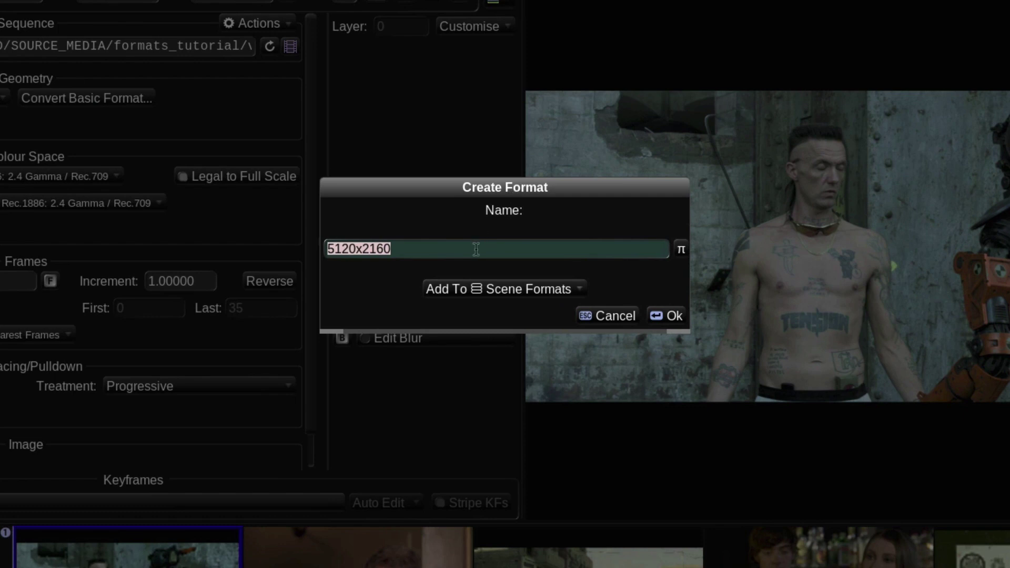
pyautogui.write('RED ')
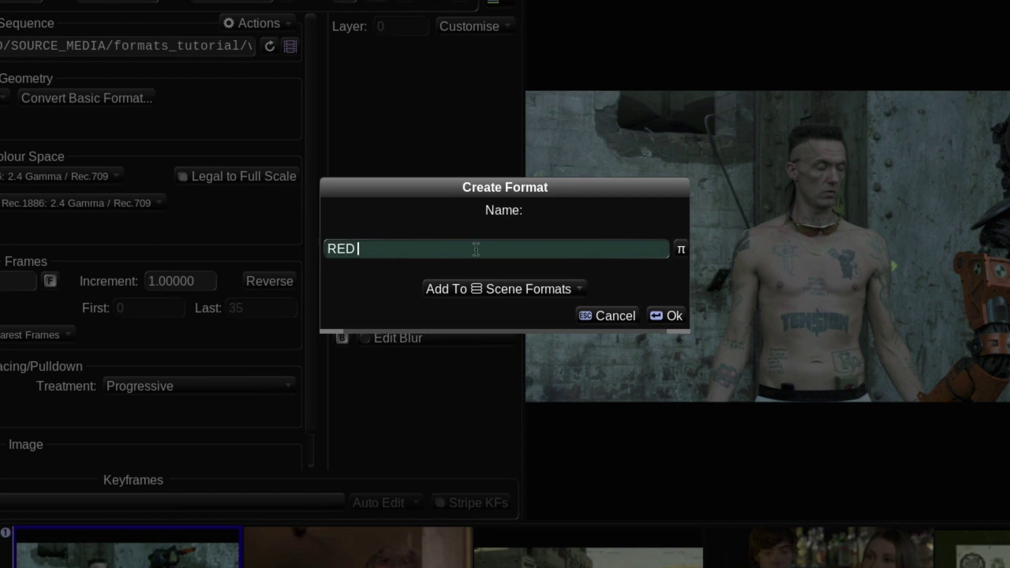
pyautogui.write('5k wide fill HD')
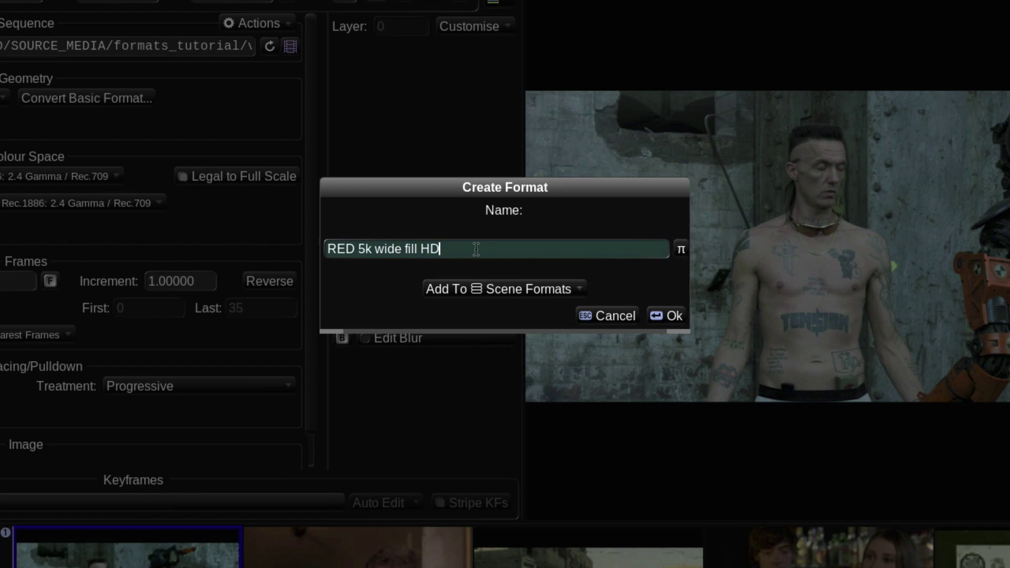
pyautogui.click(502, 287)
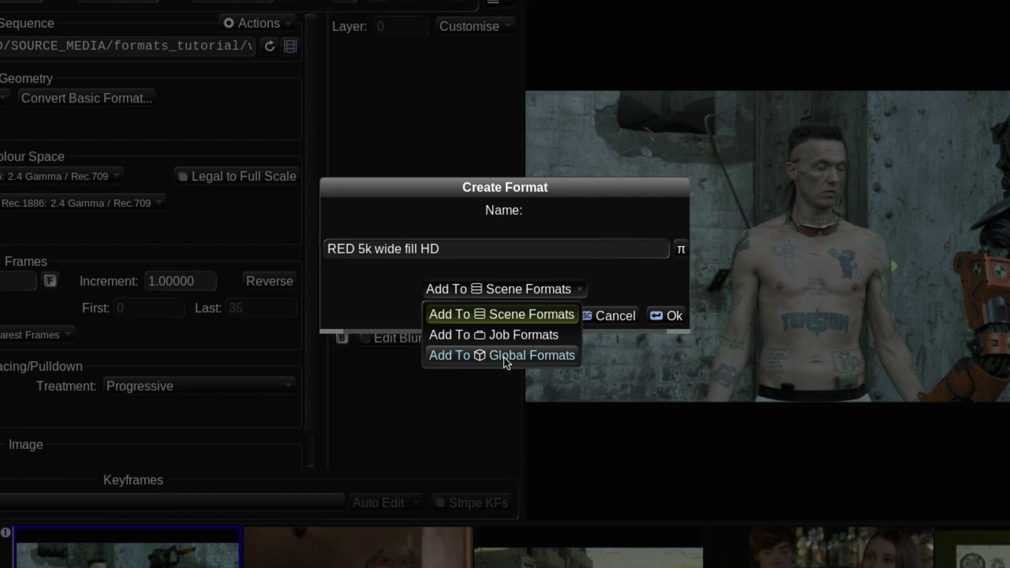
pyautogui.click(502, 316)
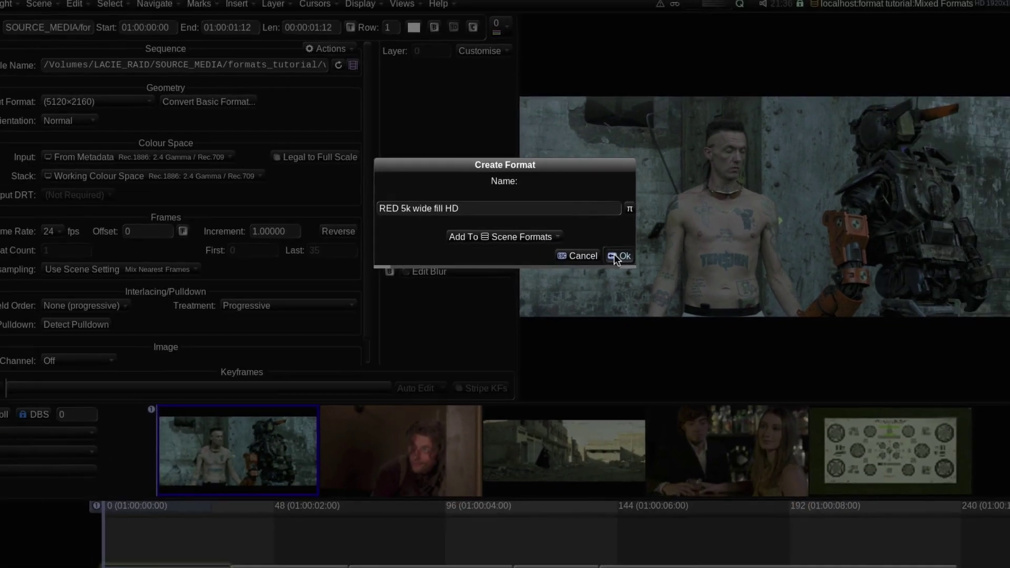
pyautogui.click(666, 316)
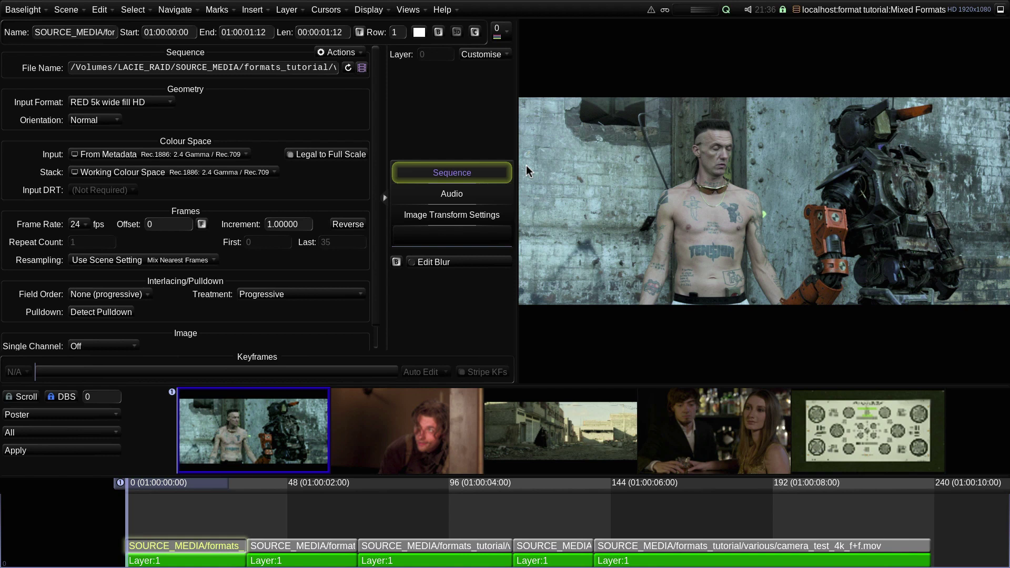
# Open the Formats window from the Baselight application menu.
pyautogui.click(30, 11)
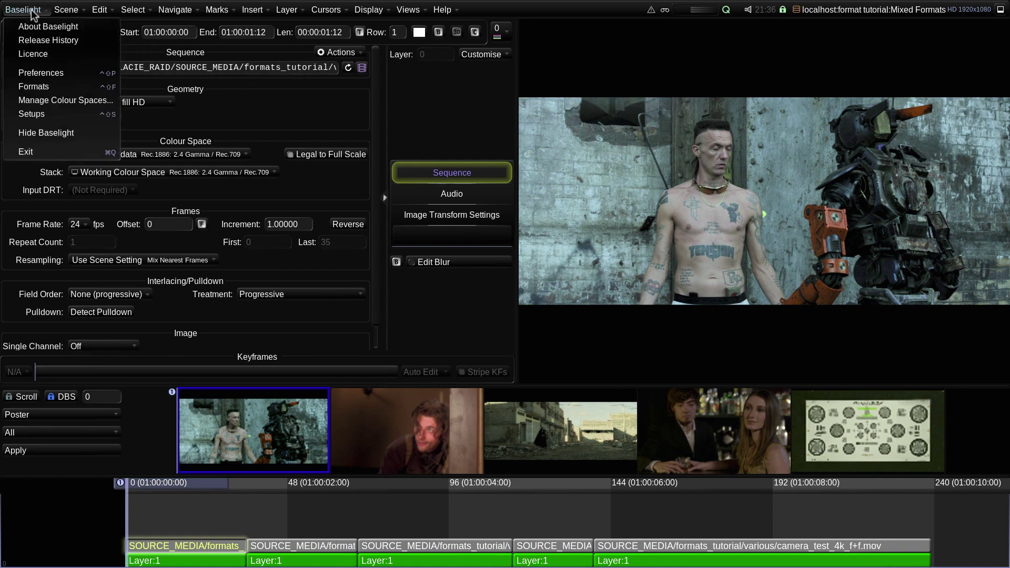
pyautogui.click(92, 85)
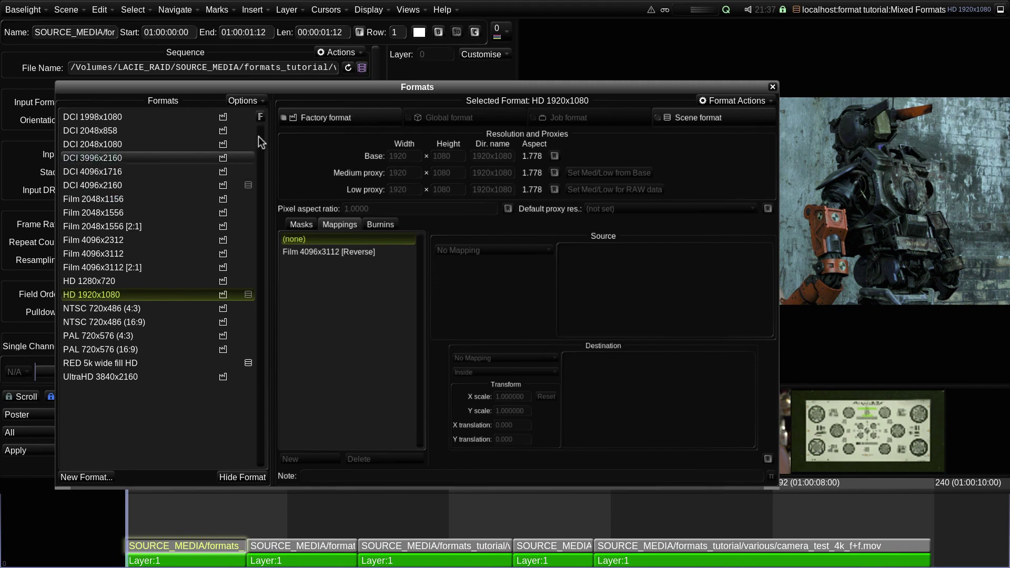
pyautogui.click(408, 9)
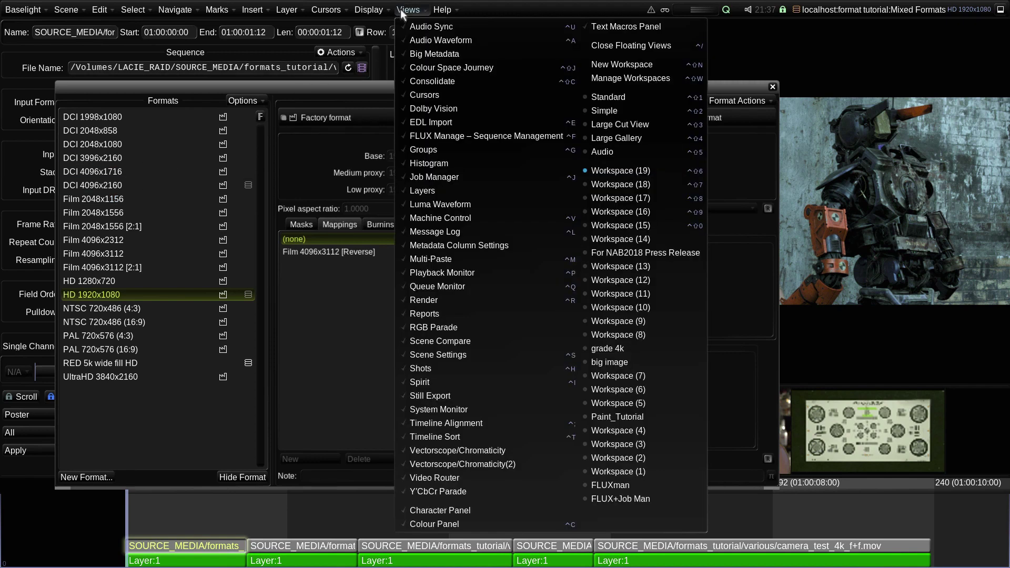
pyautogui.click(458, 136)
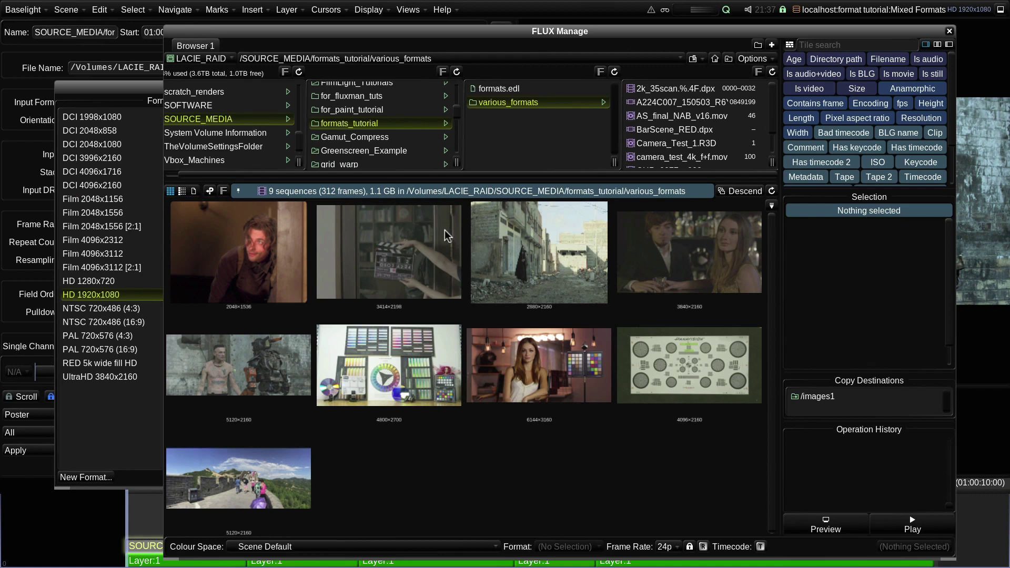
pyautogui.click(557, 347)
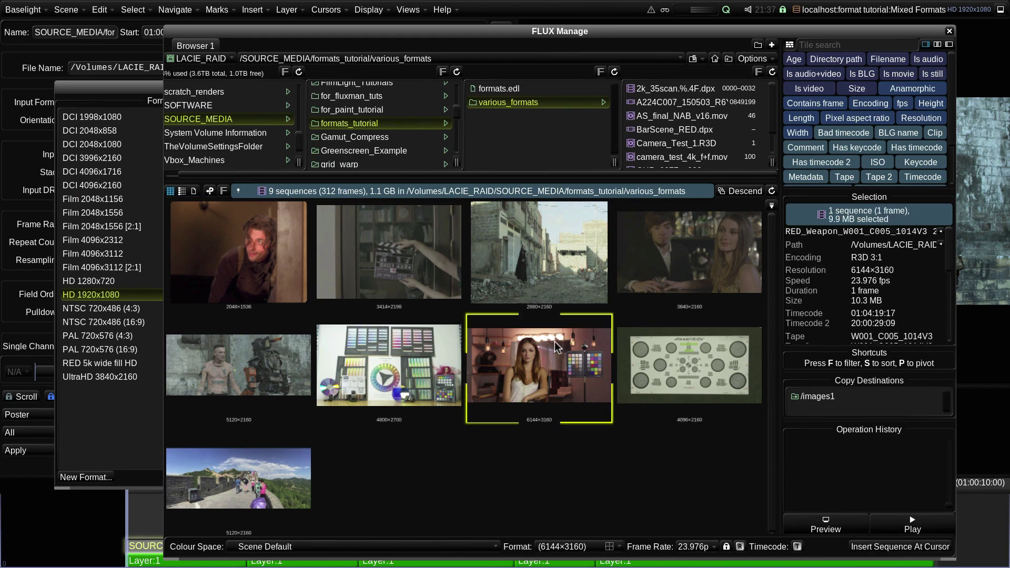
pyautogui.click(659, 283)
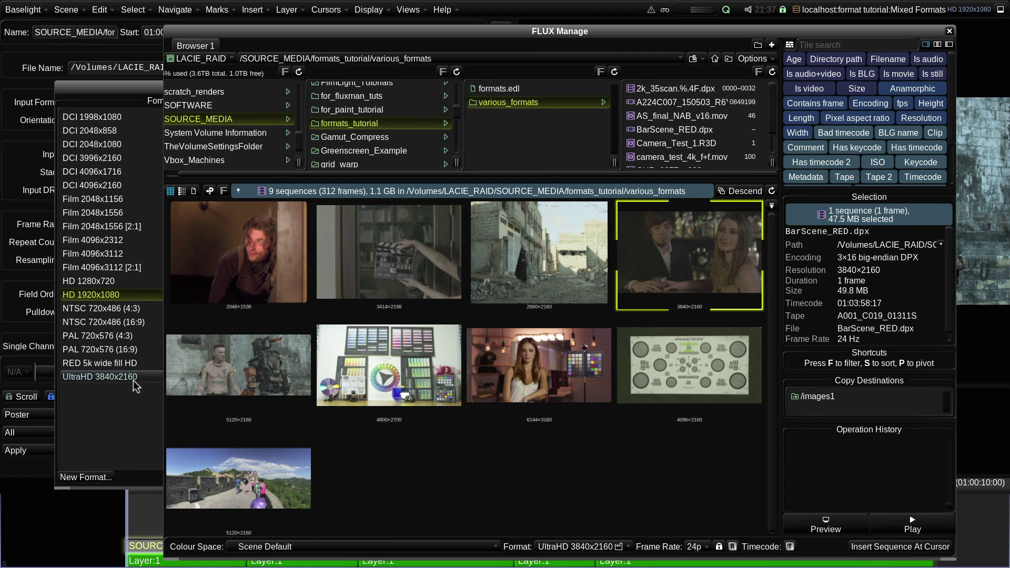
pyautogui.click(679, 402)
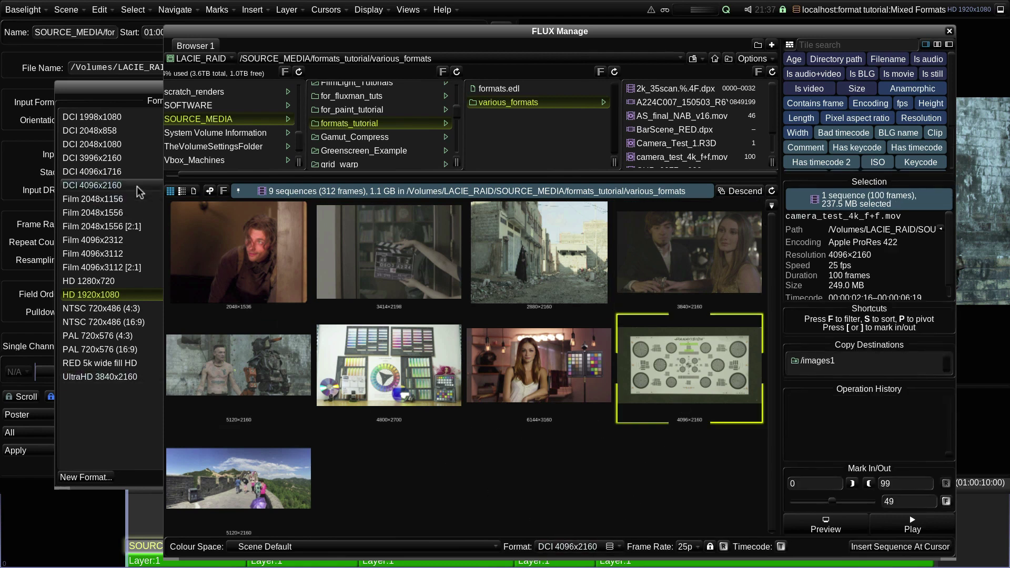
pyautogui.click(248, 467)
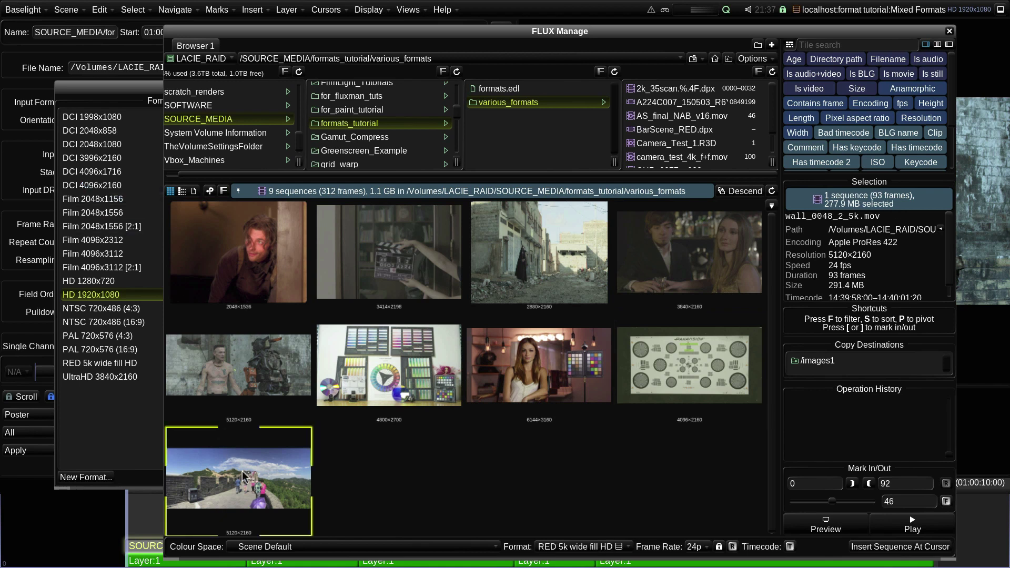
pyautogui.click(249, 283)
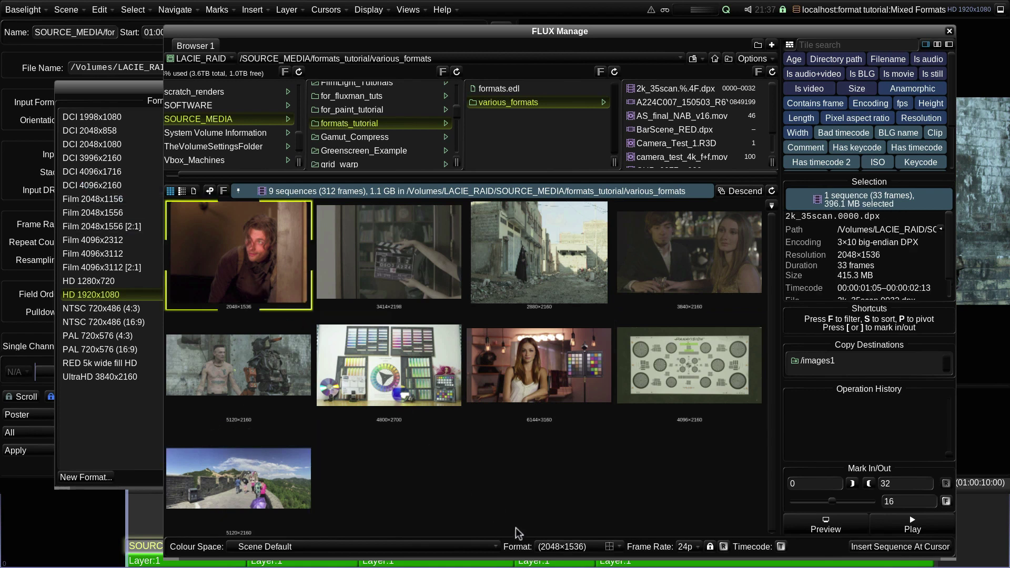
pyautogui.click(566, 547)
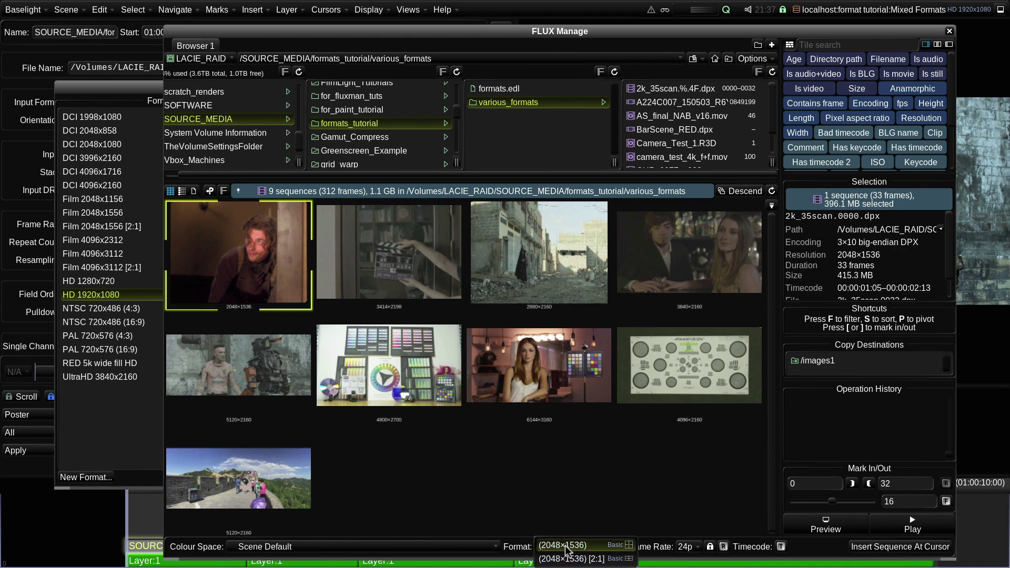
pyautogui.click(567, 547)
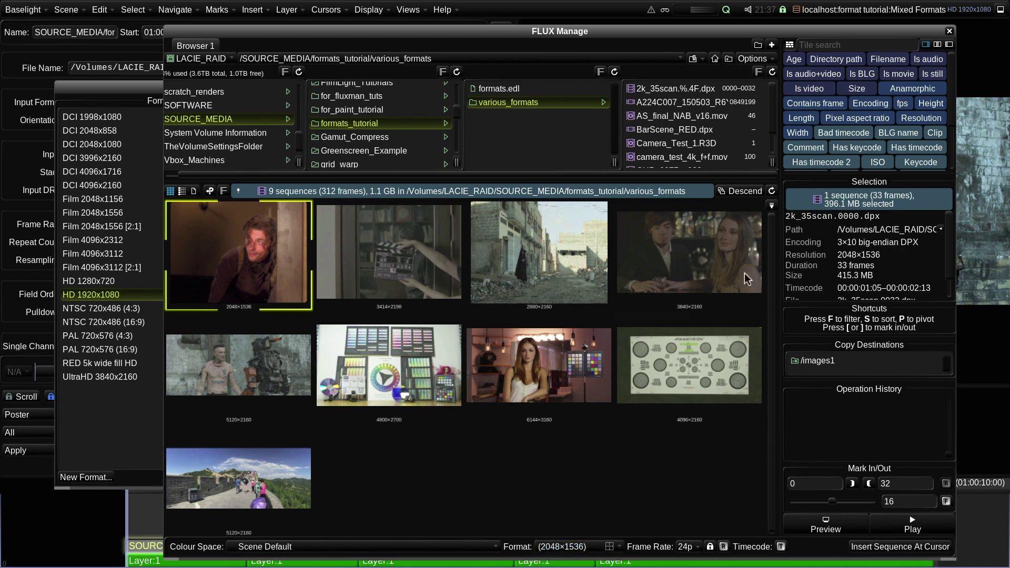
pyautogui.click(949, 32)
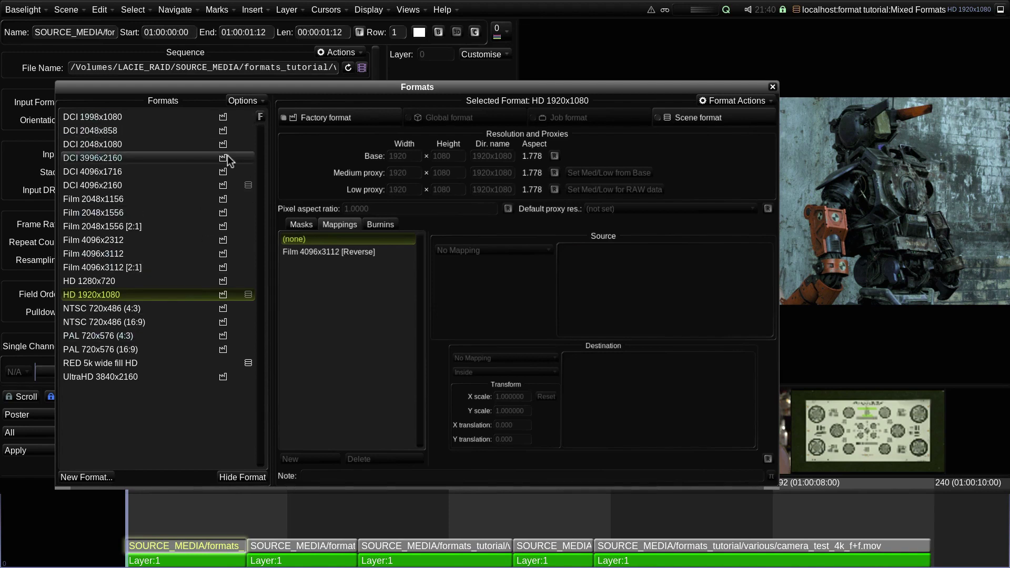
# Turn off Show Factory Formats and select the RED 5k wide fill HD format.
pyautogui.click(242, 101)
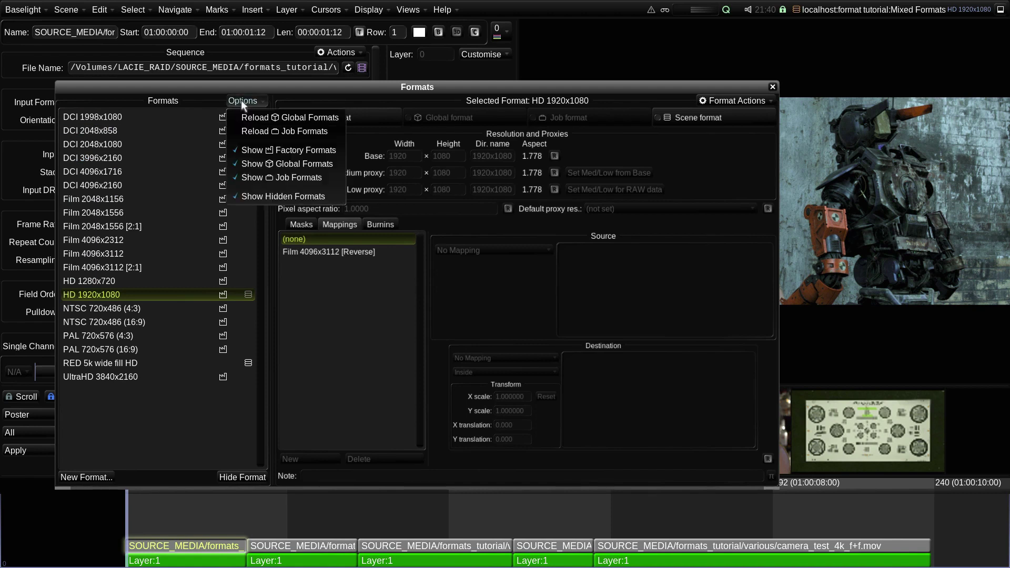
pyautogui.click(257, 147)
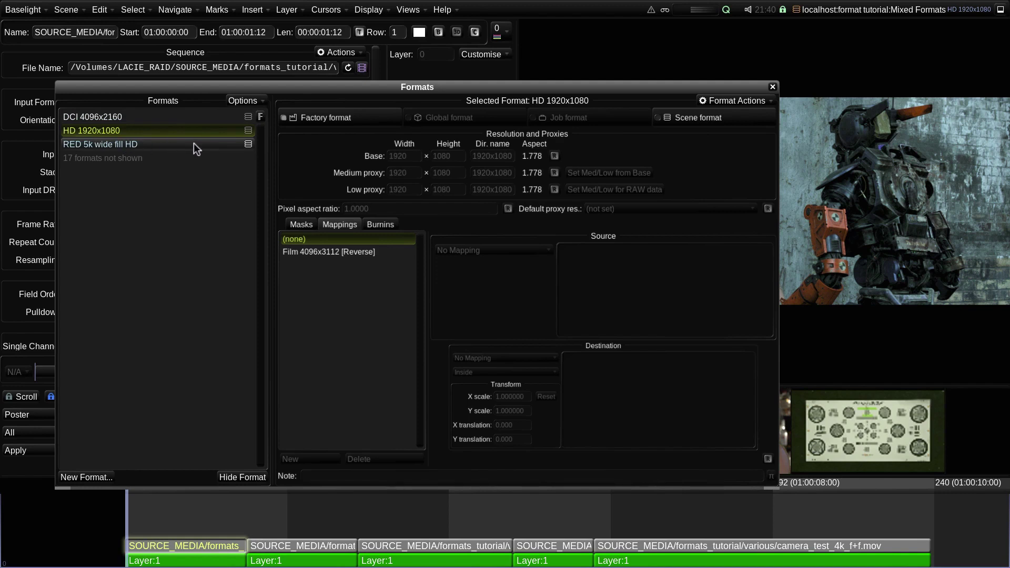
pyautogui.click(152, 144)
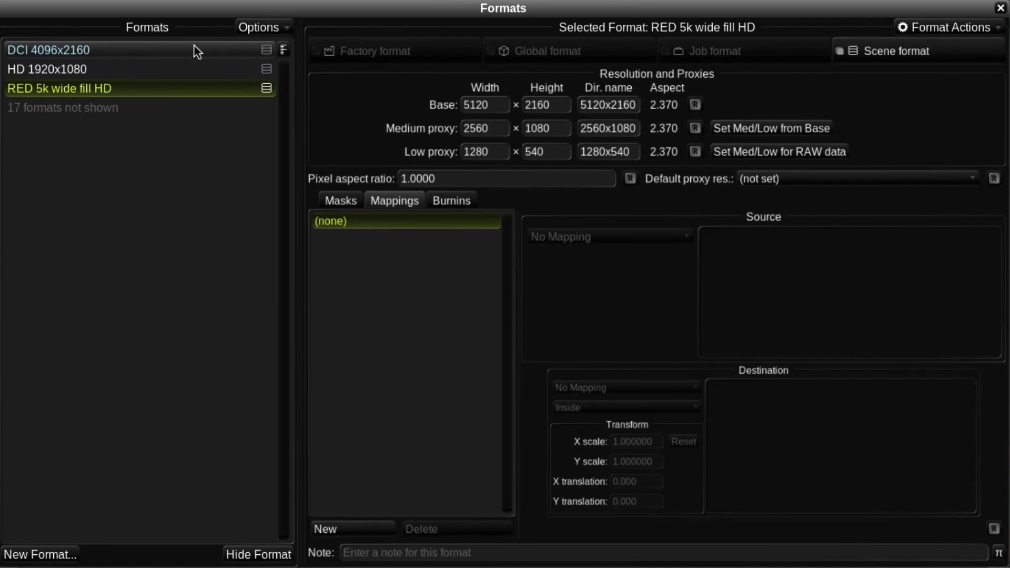
pyautogui.click(264, 27)
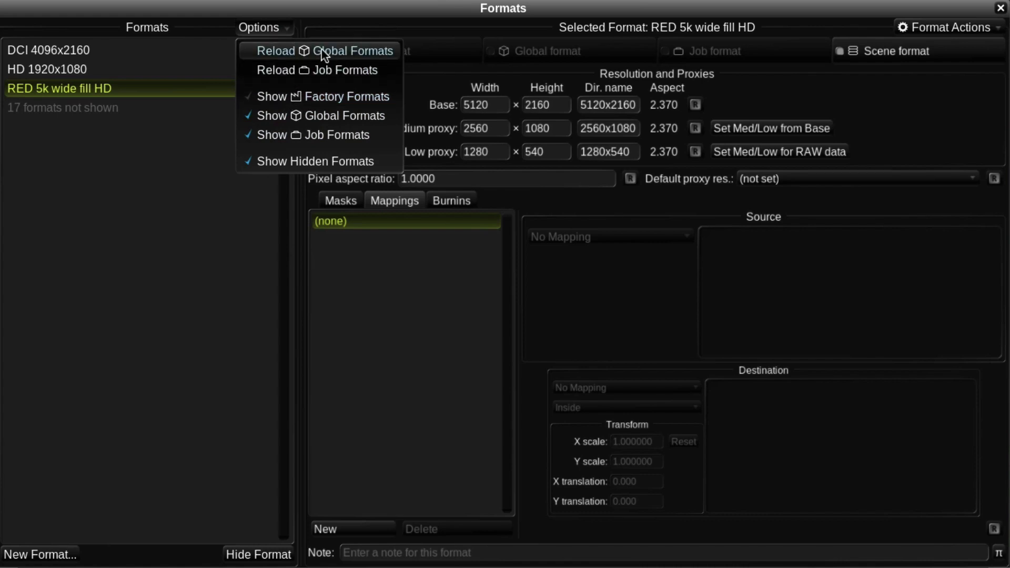
pyautogui.click(271, 30)
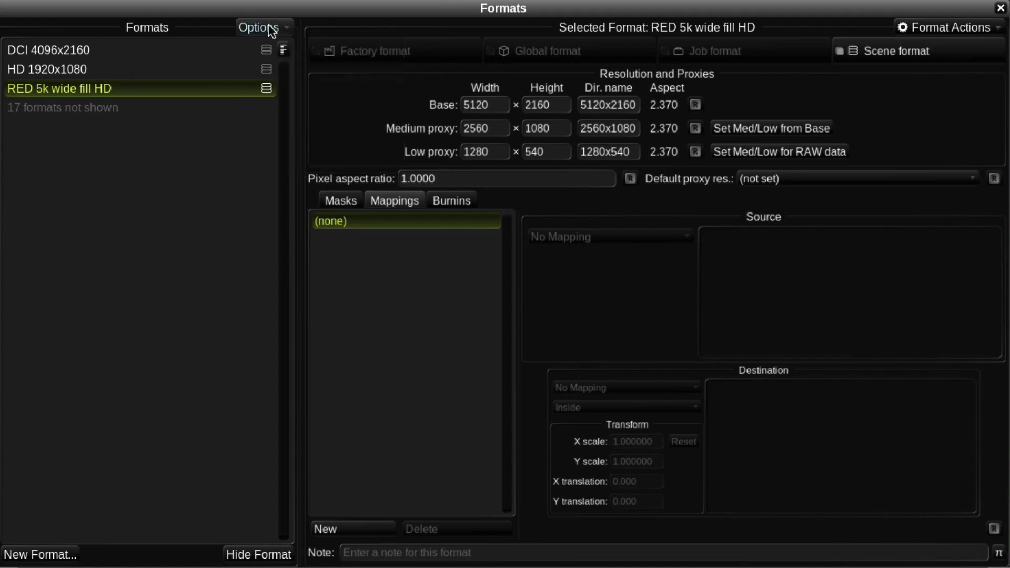
pyautogui.click(252, 555)
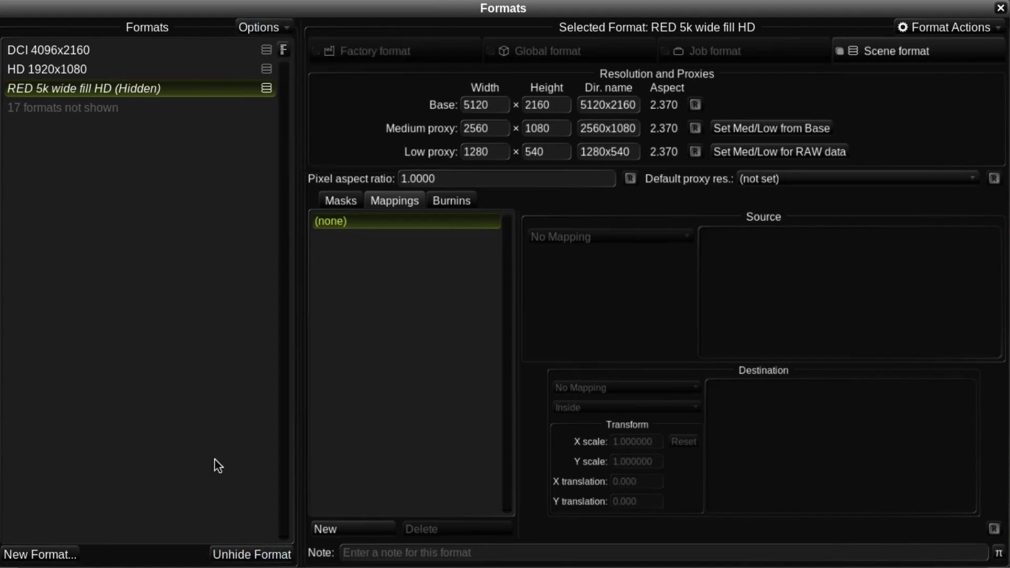
pyautogui.click(242, 556)
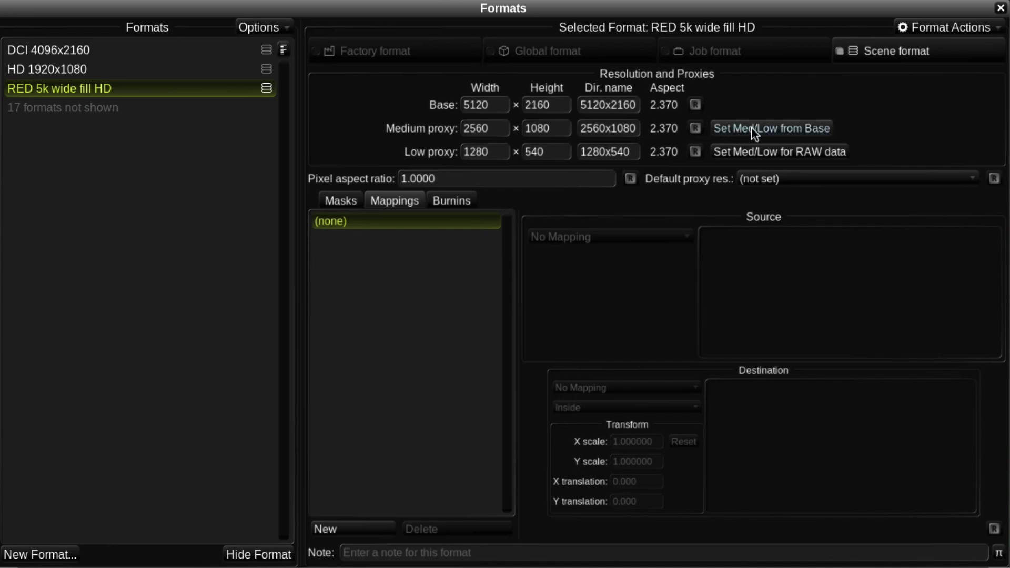
# Set RAW-data proxies: 5120x2160 medium and 2560x1080 low.
pyautogui.click(784, 127)
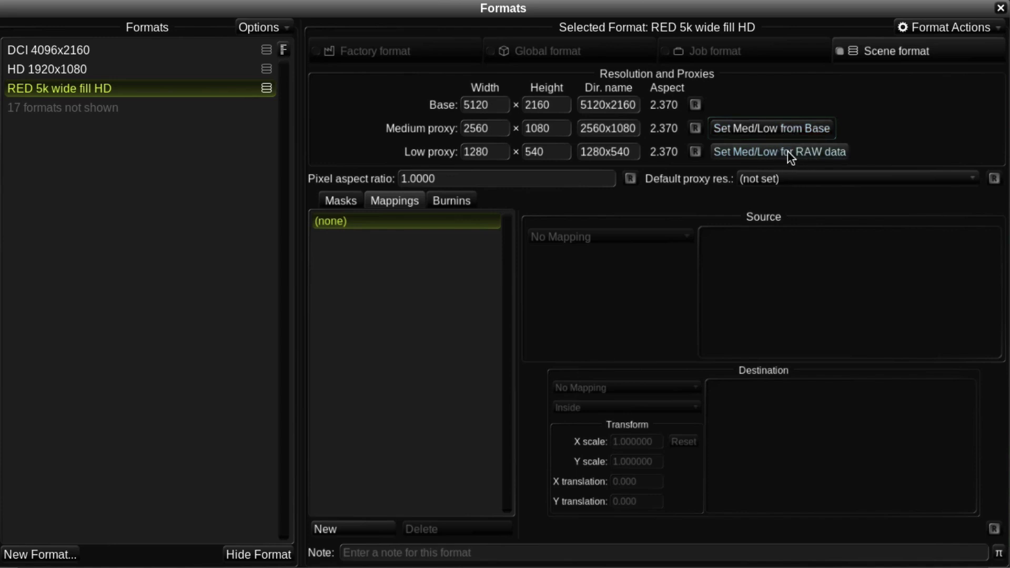
pyautogui.click(787, 151)
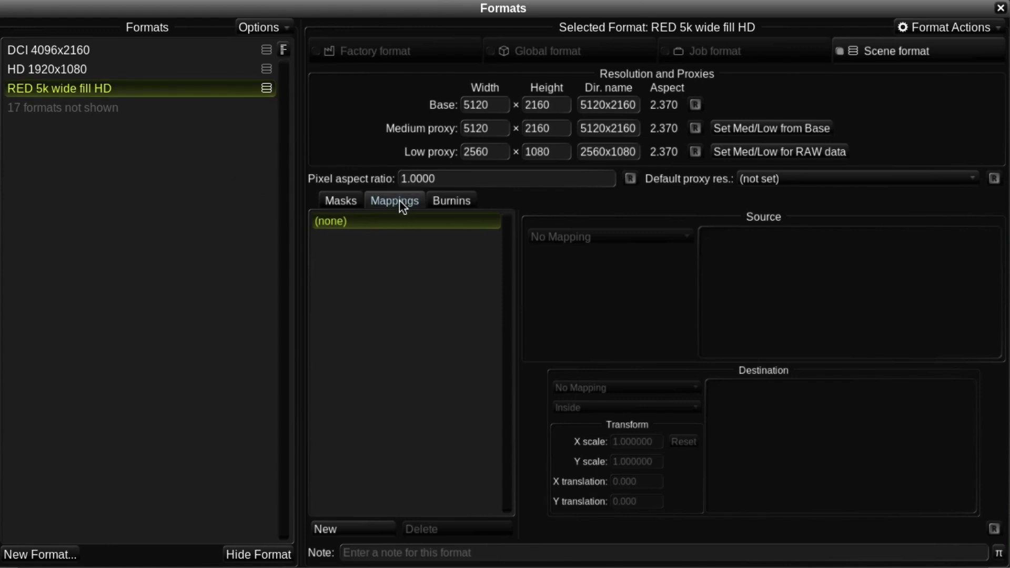
# Create a new HD 1920x1080 mapping for the format, fitting inside at 0.375 scale and 135 Y translation.
pyautogui.click(346, 531)
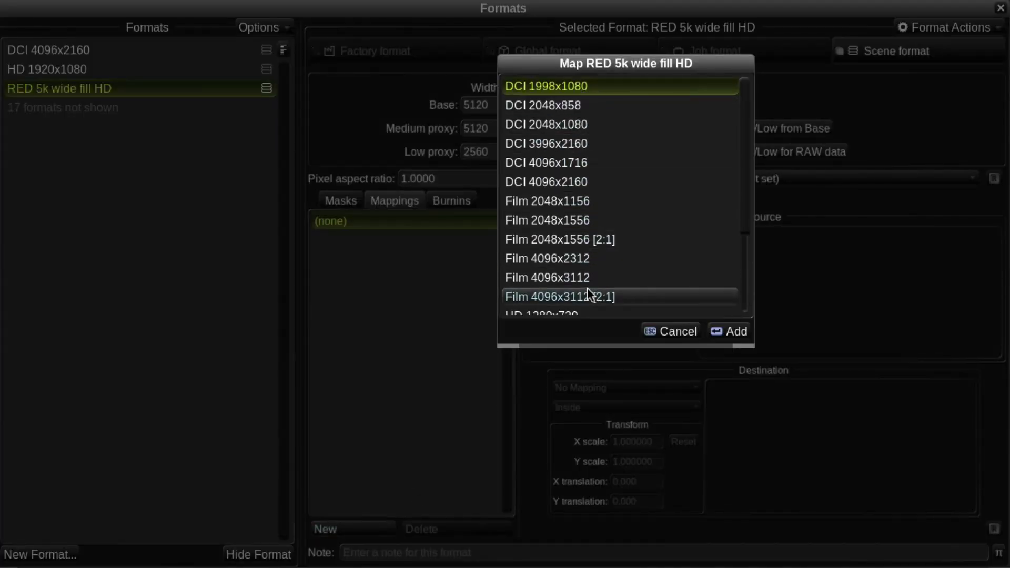
pyautogui.scroll(-5, 594, 223)
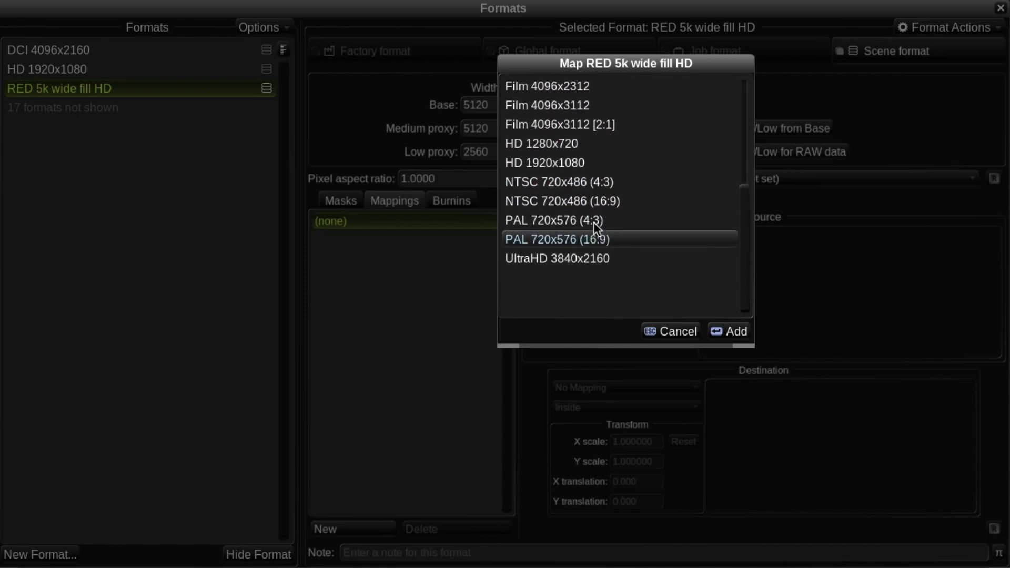
pyautogui.scroll(6, 594, 223)
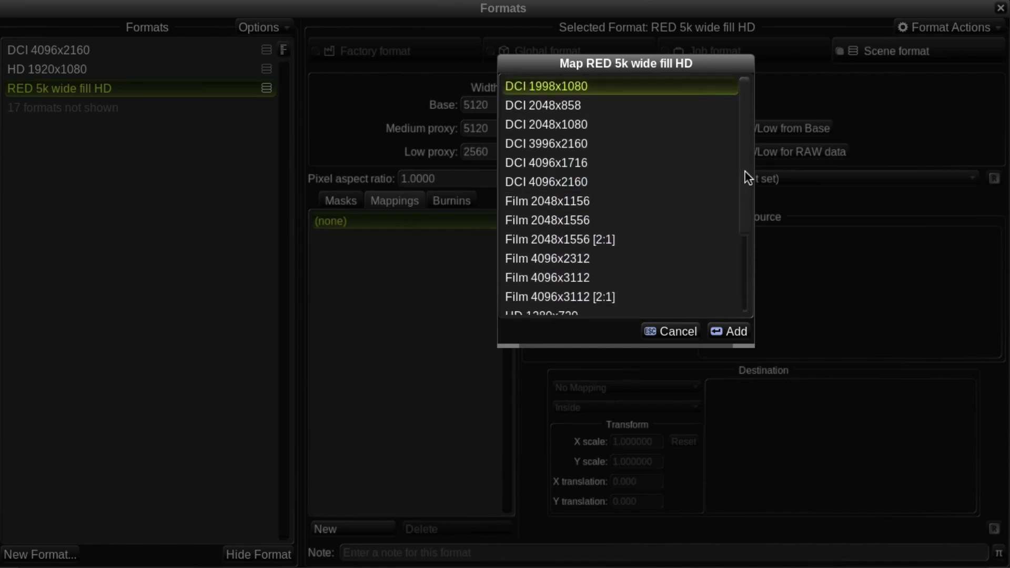
pyautogui.moveTo(743, 175); pyautogui.dragTo(735, 241)
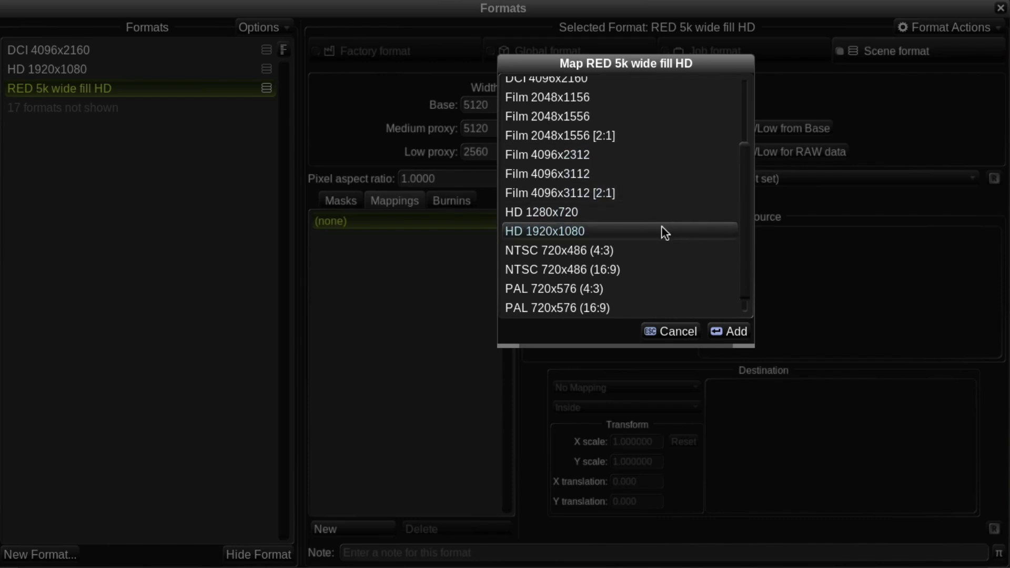
pyautogui.click(661, 230)
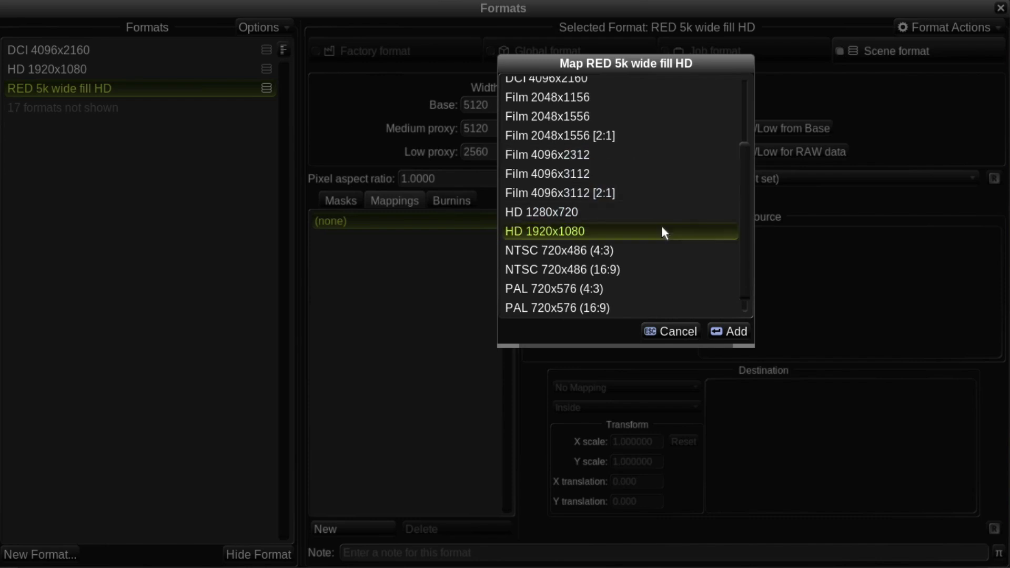
pyautogui.click(736, 331)
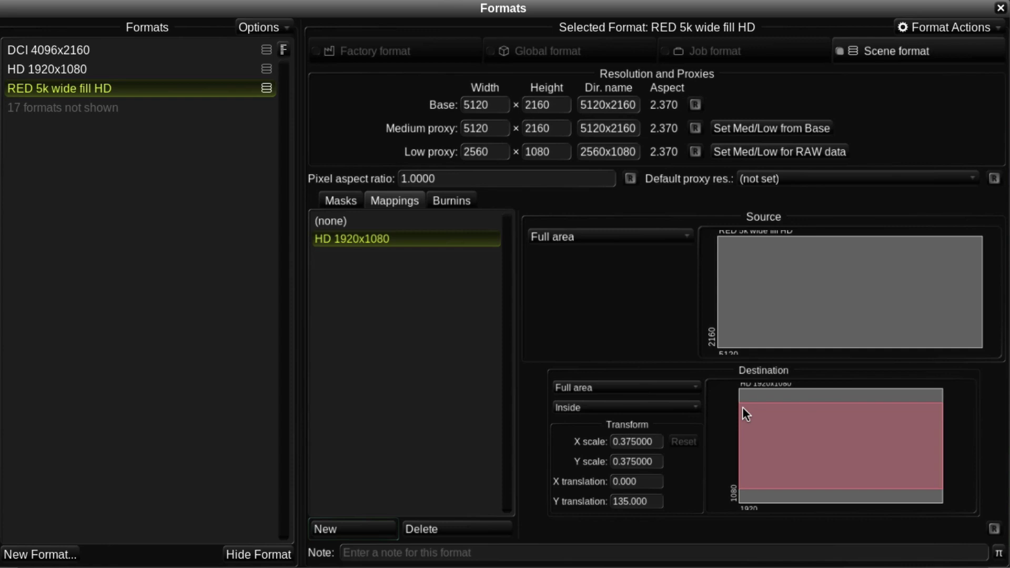
# Try an X and Y scale of 0.5 on the HD mapping.
pyautogui.click(653, 442)
pyautogui.write('0.5')
pyautogui.press('Return')
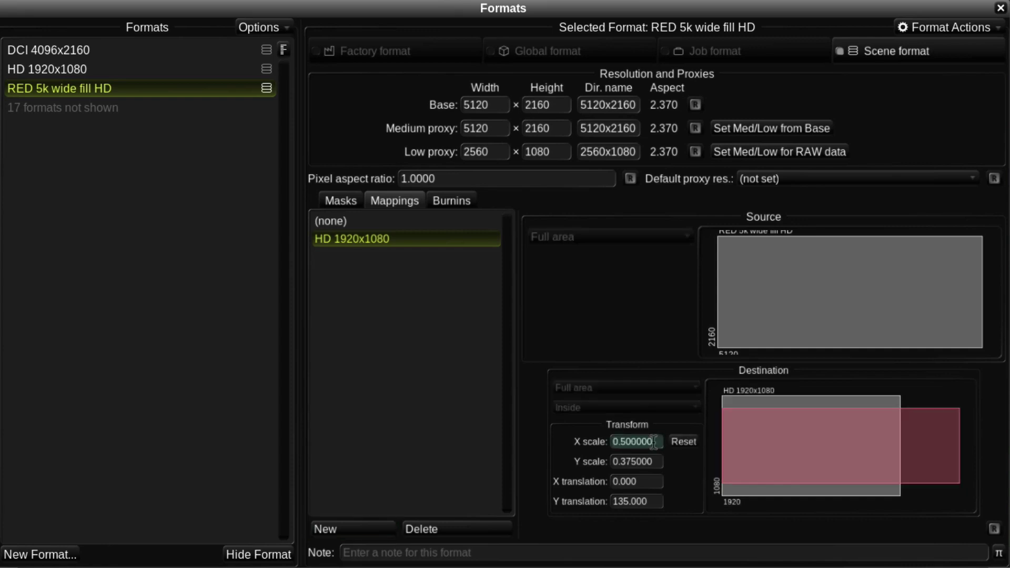
pyautogui.click(656, 461)
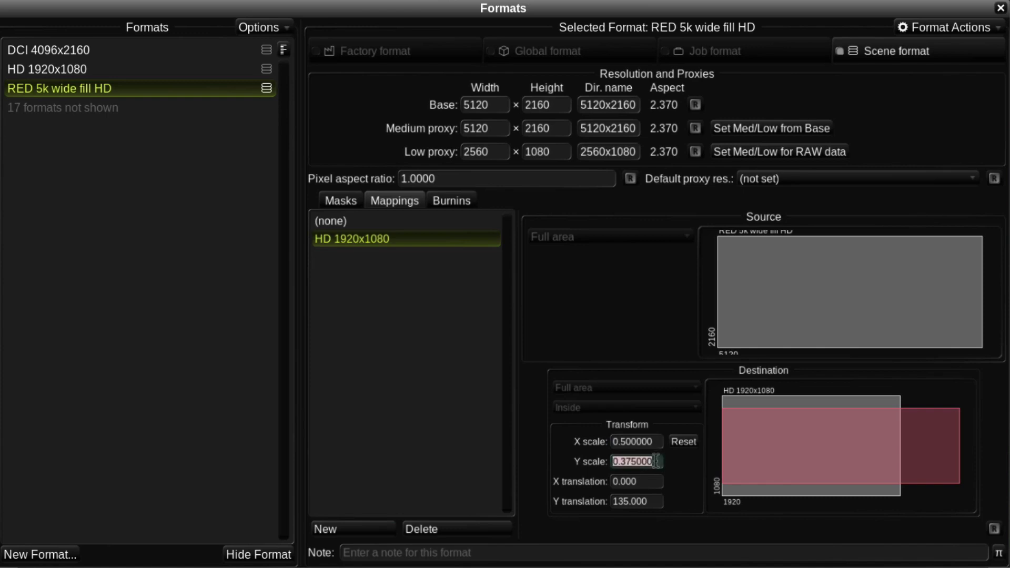
pyautogui.write('0.5')
pyautogui.press('Return')
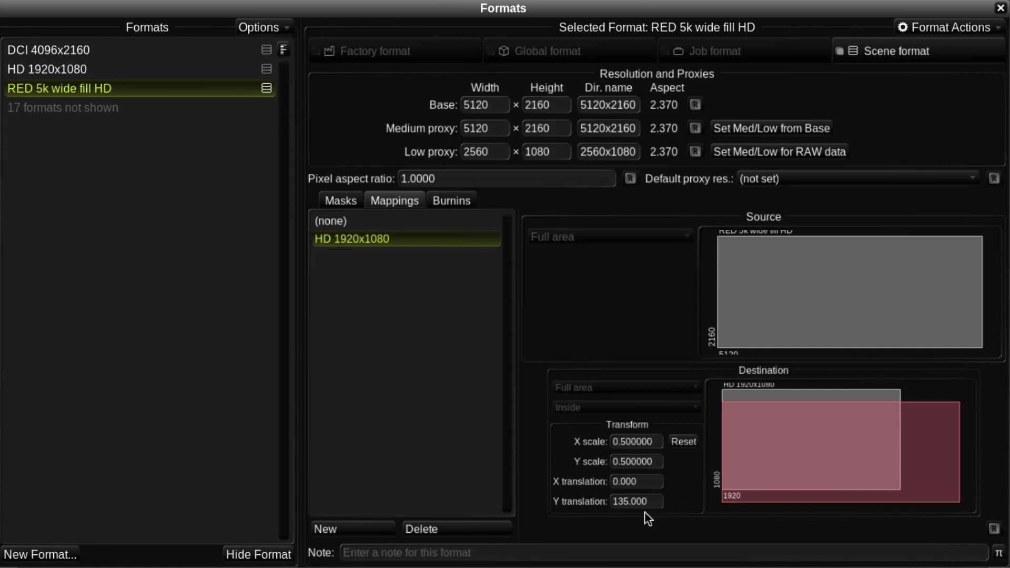
# Reset the scale and switch Destination fit from Inside to Outside, giving 0.5 scale with -320 X translation.
pyautogui.click(650, 483)
pyautogui.click(686, 443)
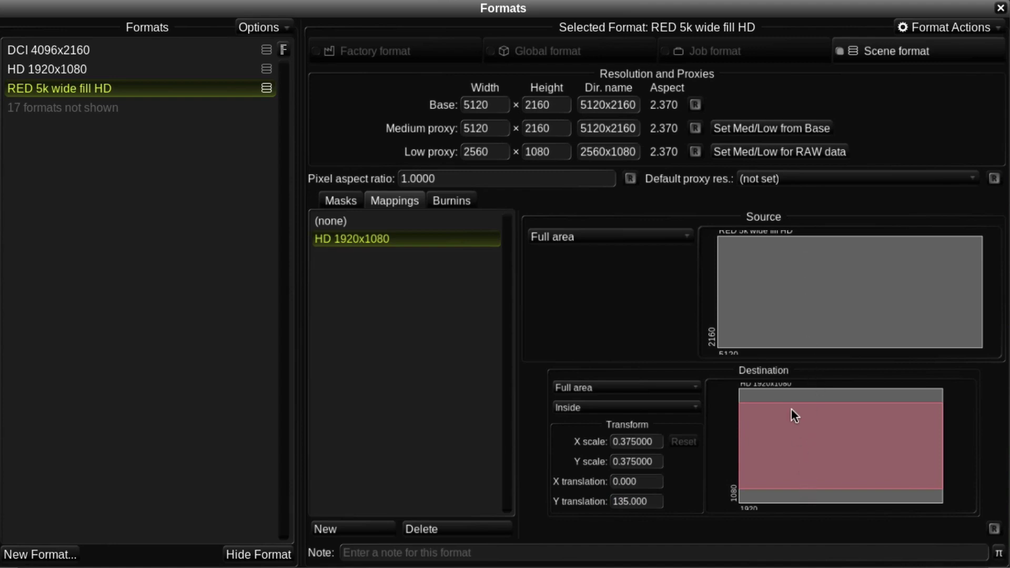
pyautogui.click(602, 408)
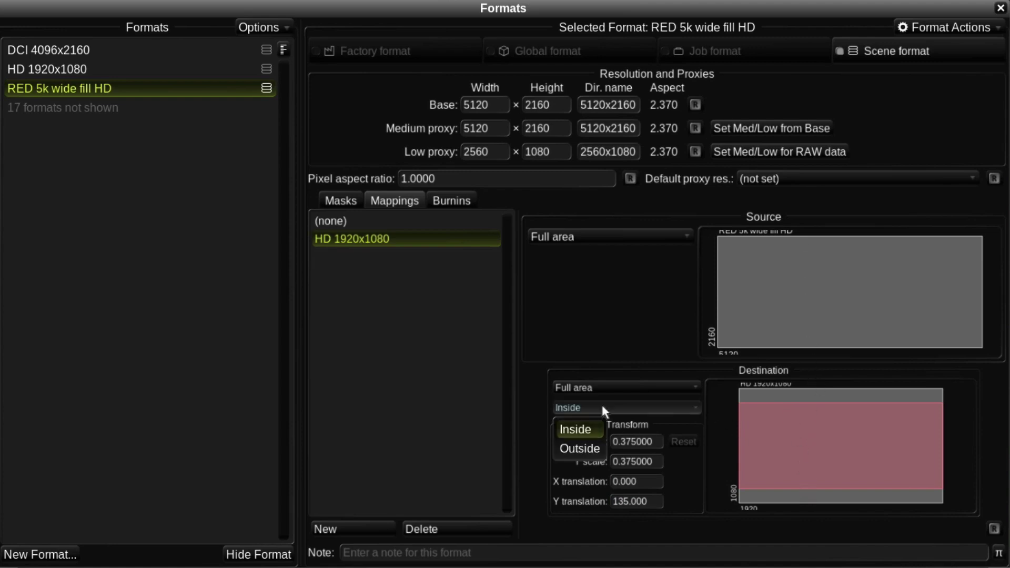
pyautogui.click(579, 449)
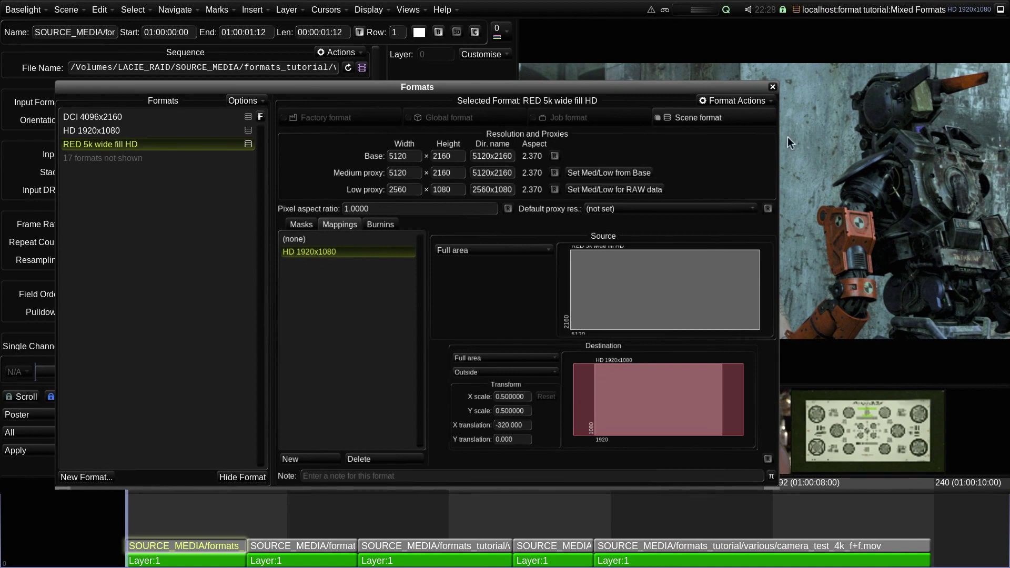
# Compare Inside and Outside fit in the viewer, leave Outside selected, and close the Formats window.
pyautogui.click(772, 87)
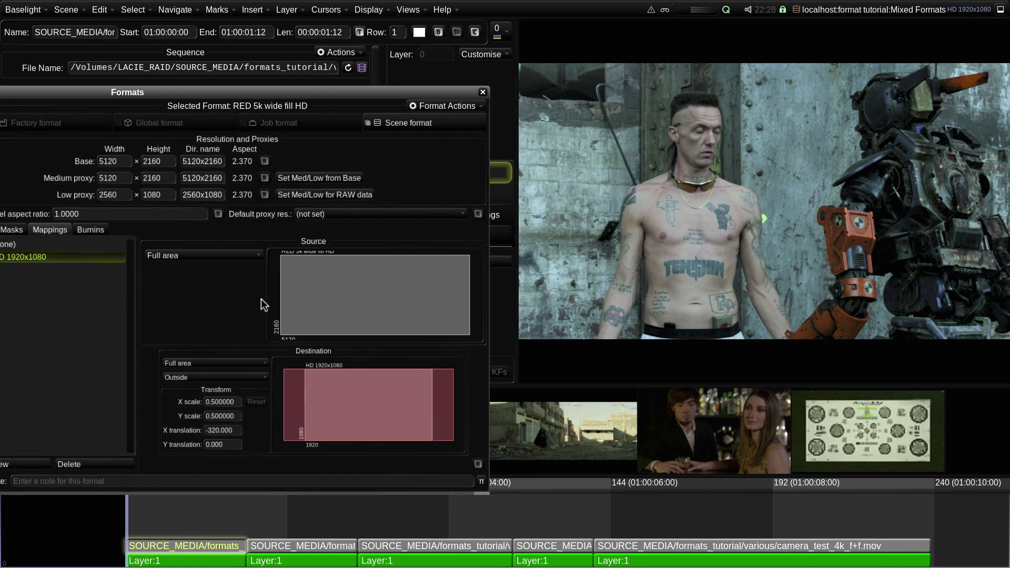
pyautogui.click(203, 379)
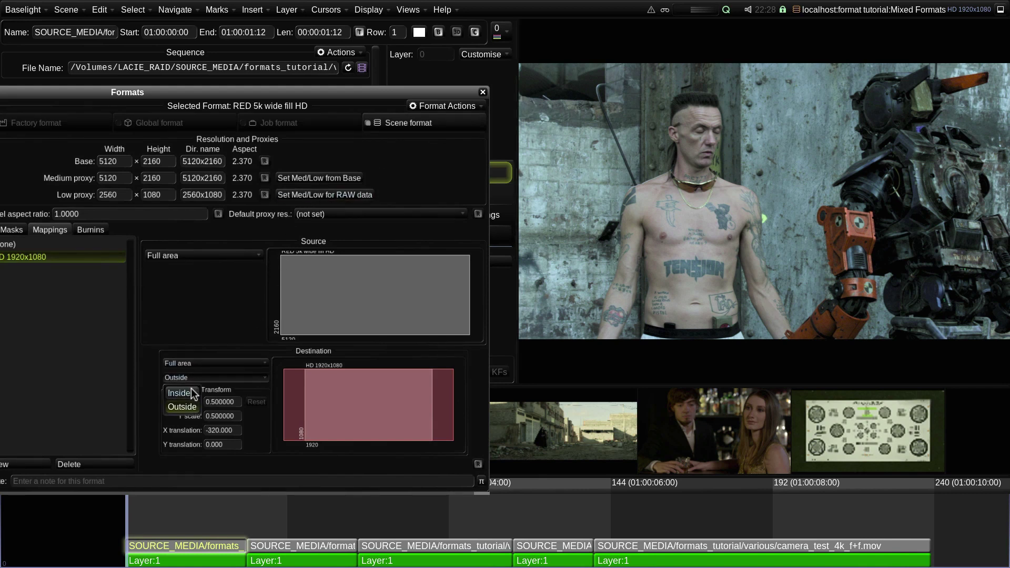
pyautogui.click(191, 393)
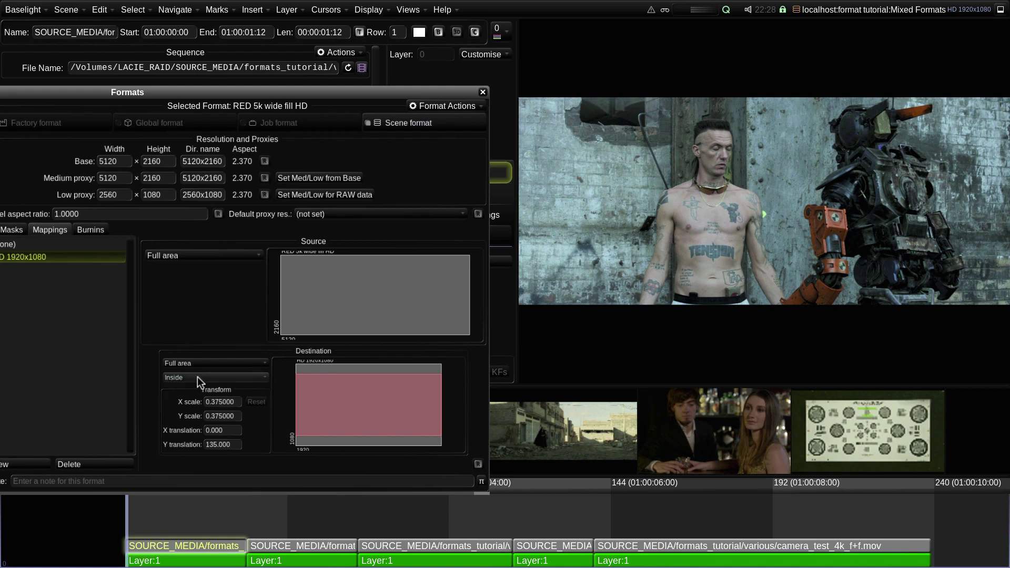
pyautogui.click(197, 376)
pyautogui.click(189, 411)
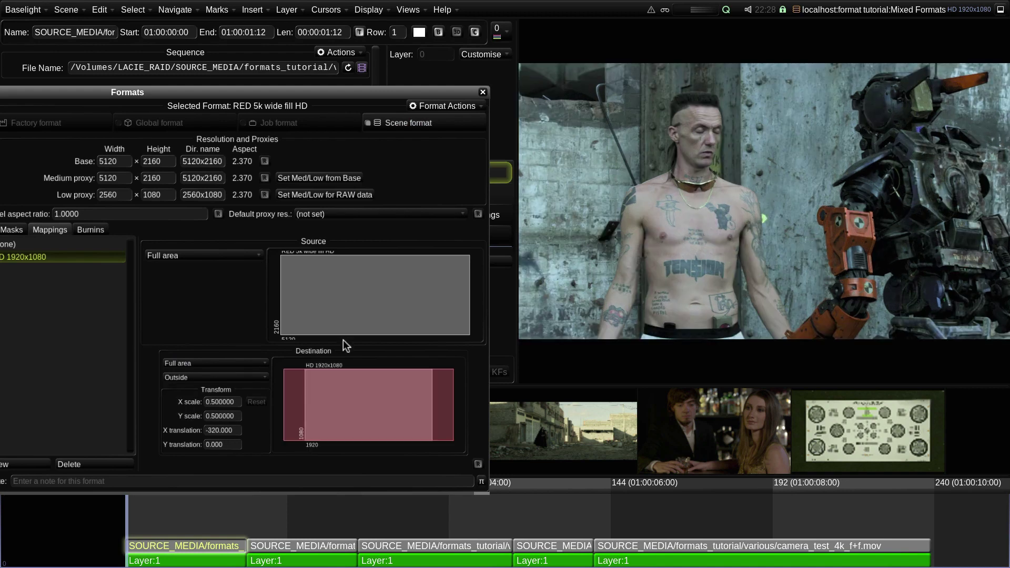
pyautogui.moveTo(221, 95); pyautogui.dragTo(626, 77)
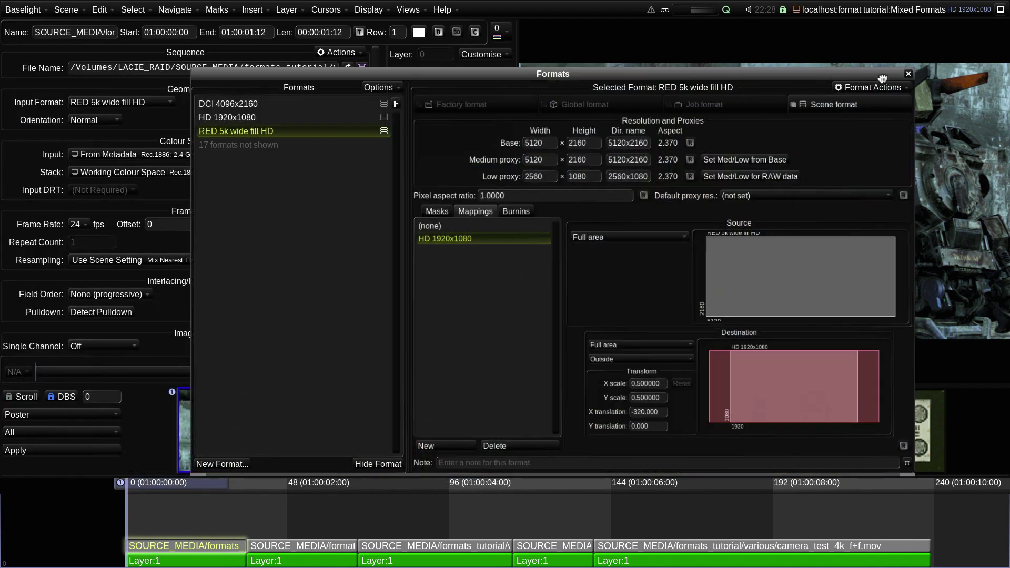
pyautogui.click(907, 75)
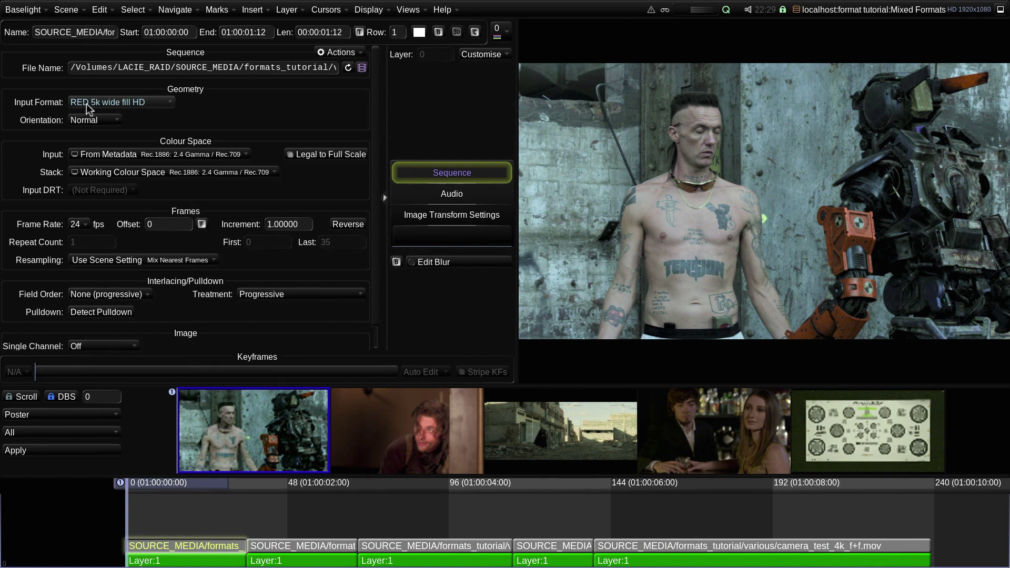
# Try the first shot's Input Format as 5120×2160 and DCI 1998x1080, then settle on RED 5k wide fill HD.
pyautogui.click(151, 106)
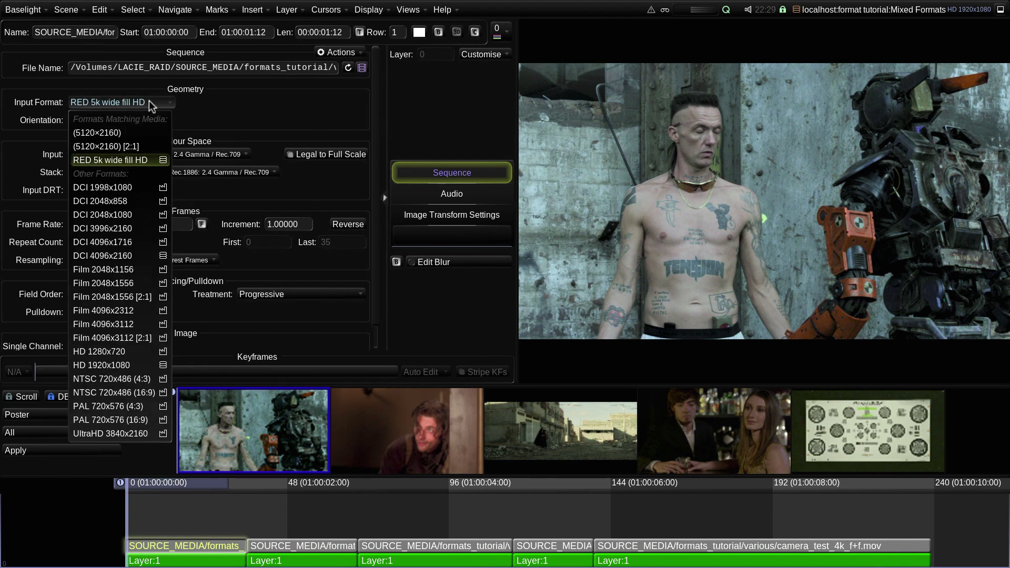
pyautogui.click(126, 134)
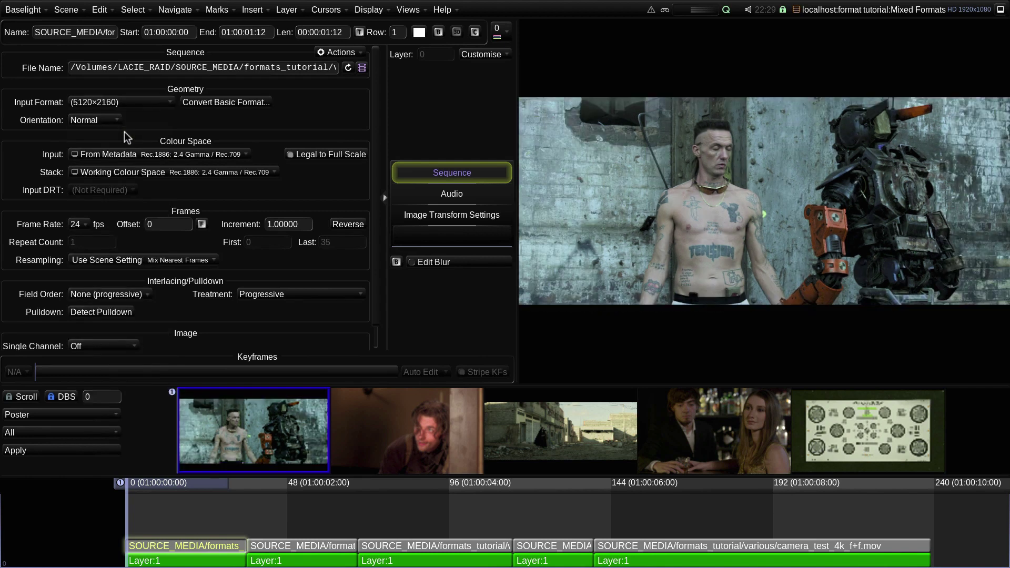
pyautogui.click(132, 104)
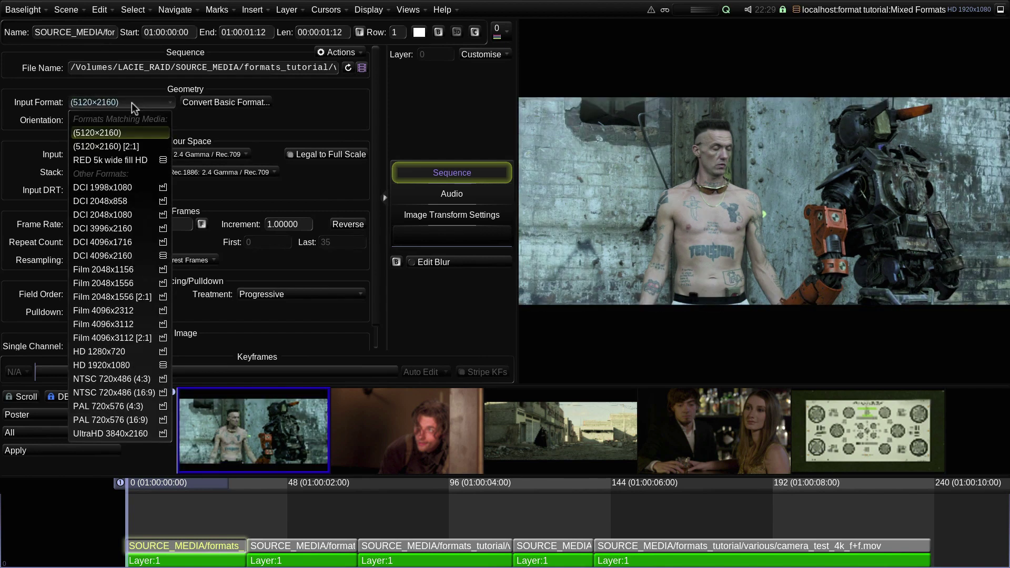
pyautogui.click(139, 190)
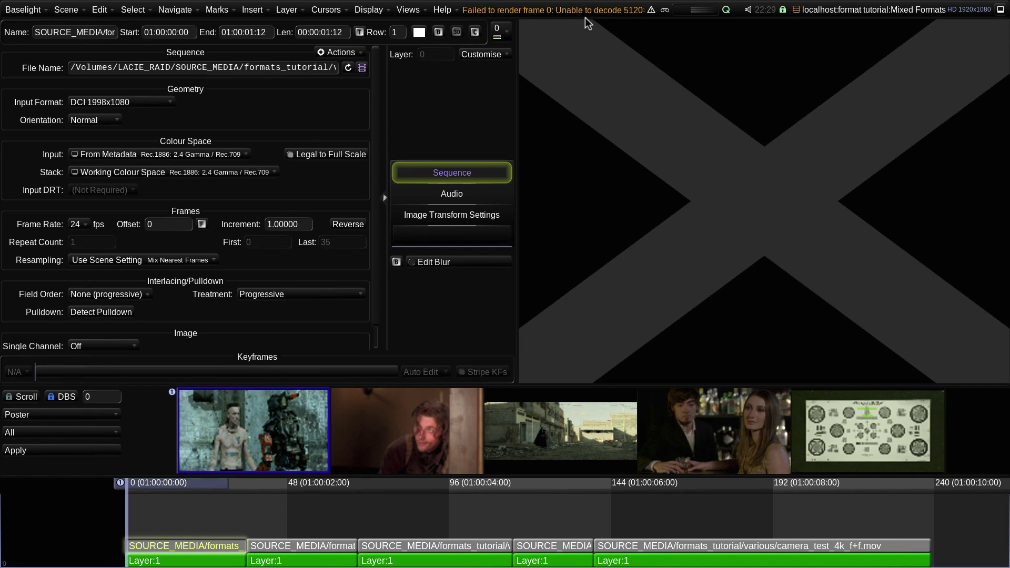
pyautogui.click(599, 11)
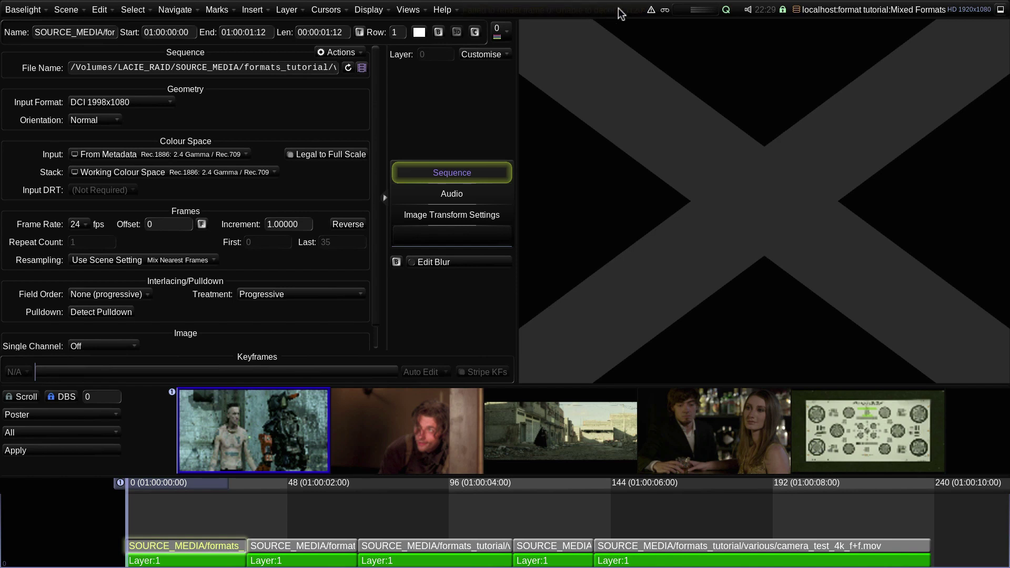
pyautogui.click(142, 105)
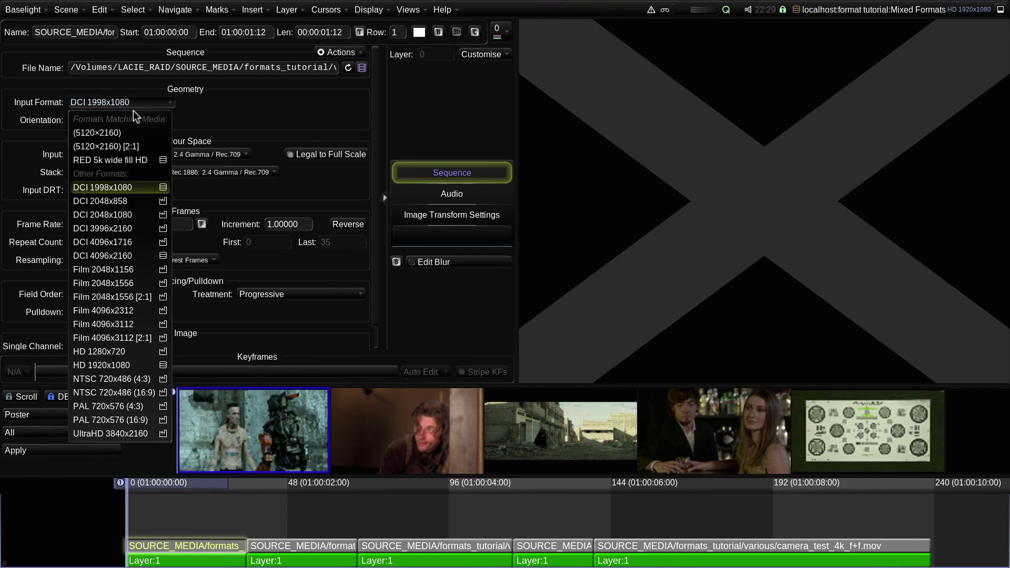
pyautogui.click(116, 159)
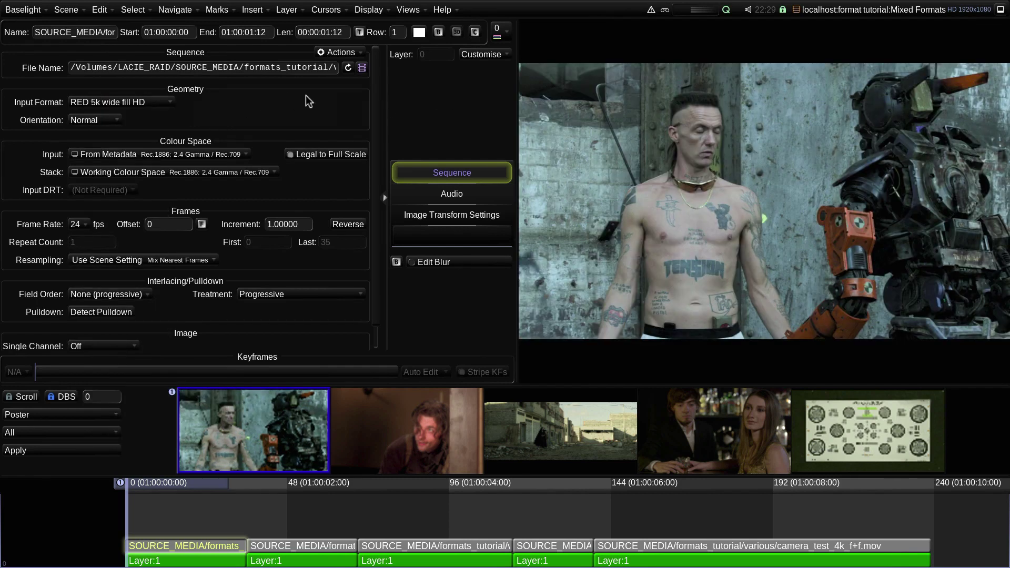
# In FLUX Manage, select wall_0048_2_5k.mov and keep its format as RED 5k wide fill HD.
pyautogui.click(415, 11)
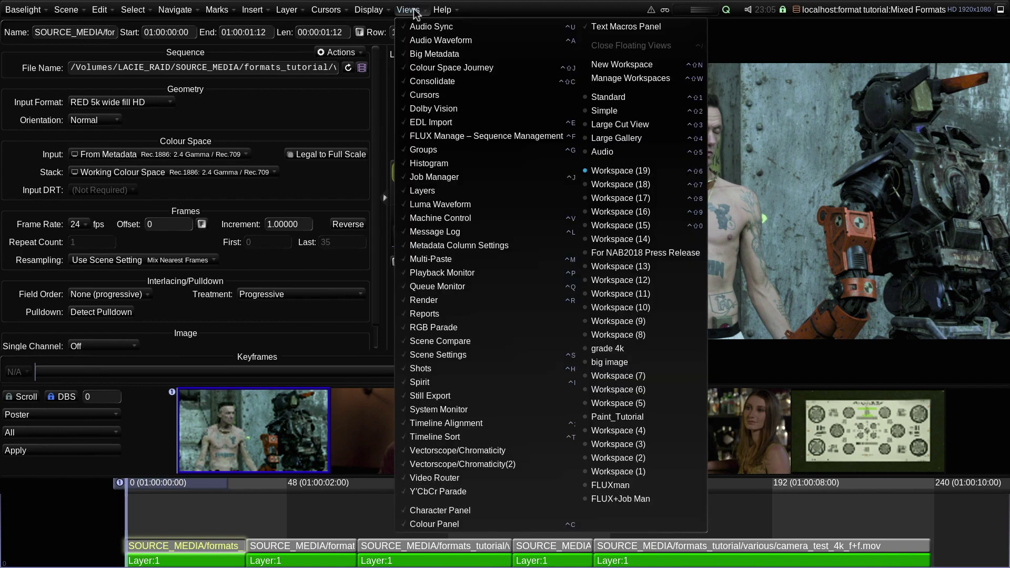
pyautogui.click(436, 139)
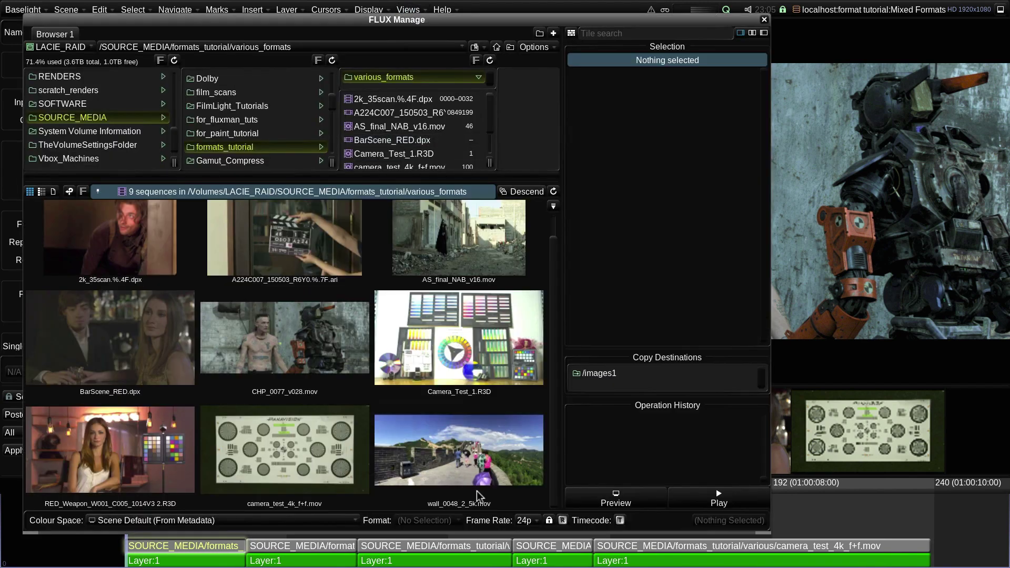
pyautogui.click(498, 504)
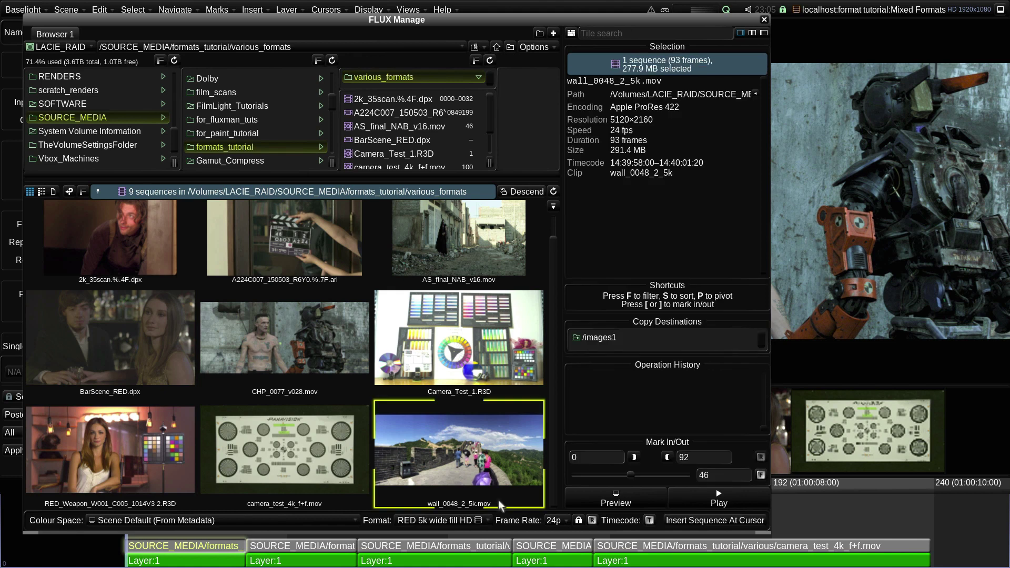
pyautogui.click(435, 523)
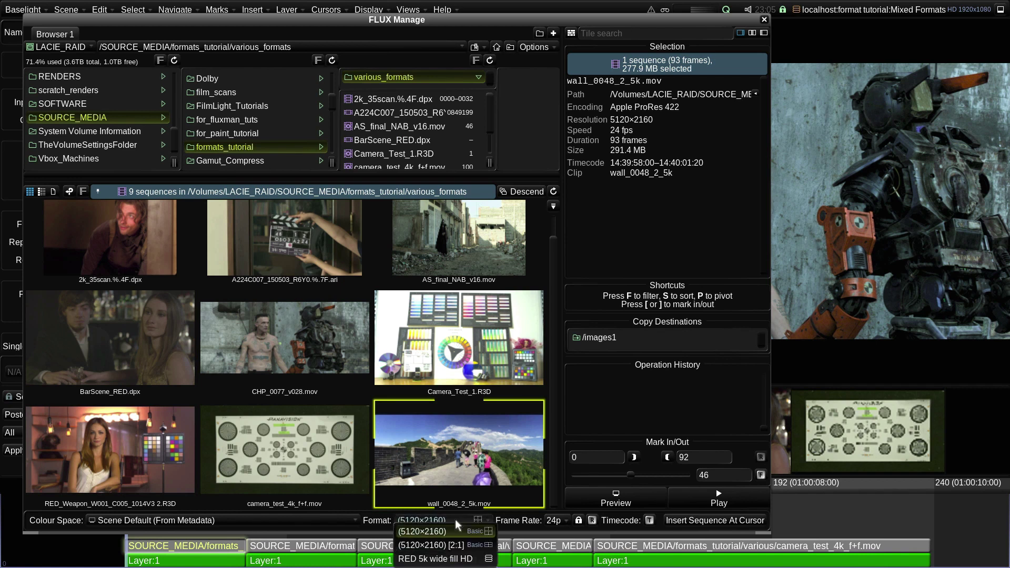
pyautogui.click(456, 519)
# Set Edit Type to Ripple and ripple-insert the clip at the timeline start, then close FLUX Manage.
pyautogui.click(112, 12)
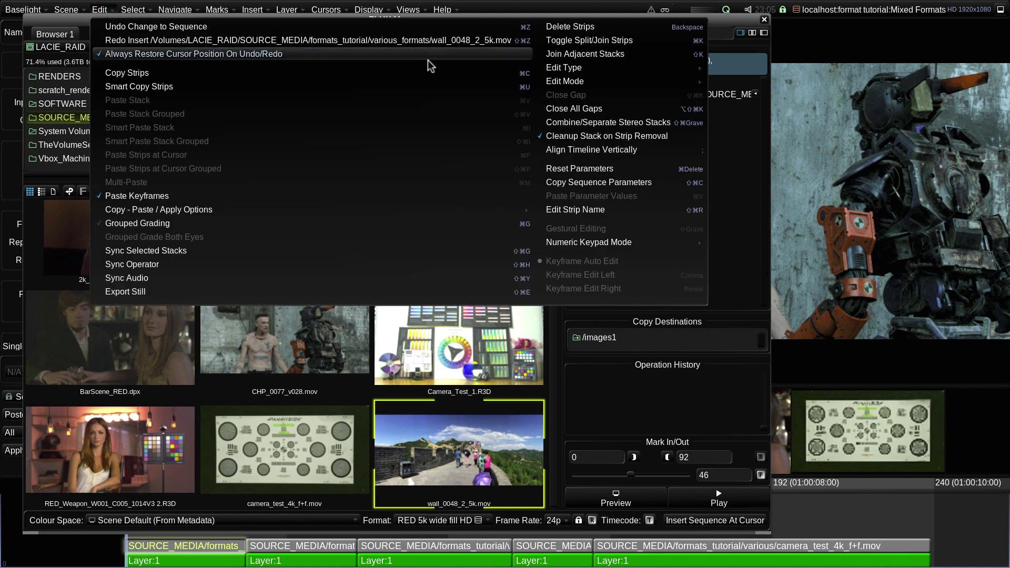
pyautogui.moveTo(693, 72)
pyautogui.click(733, 99)
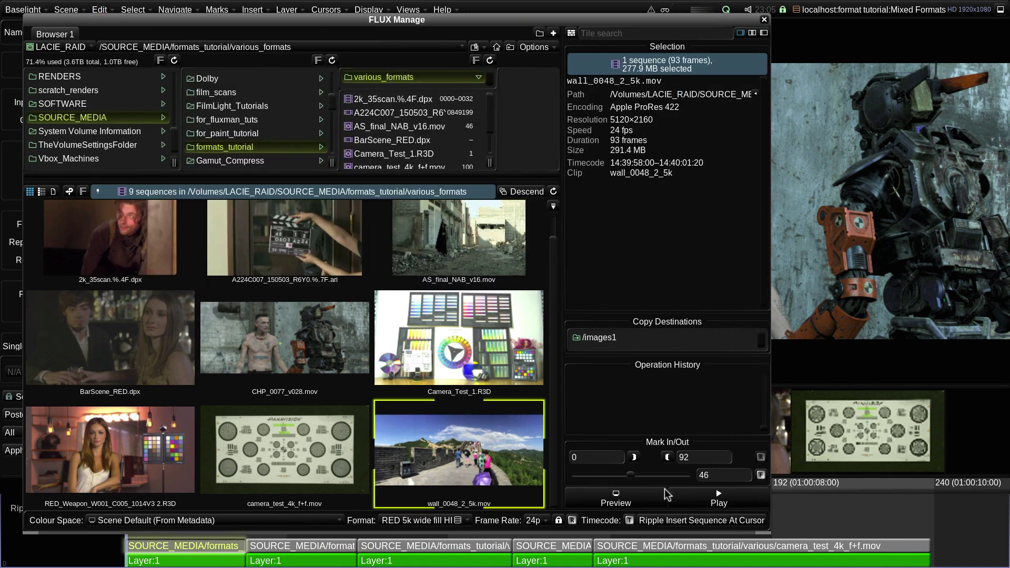
pyautogui.click(675, 521)
pyautogui.click(764, 20)
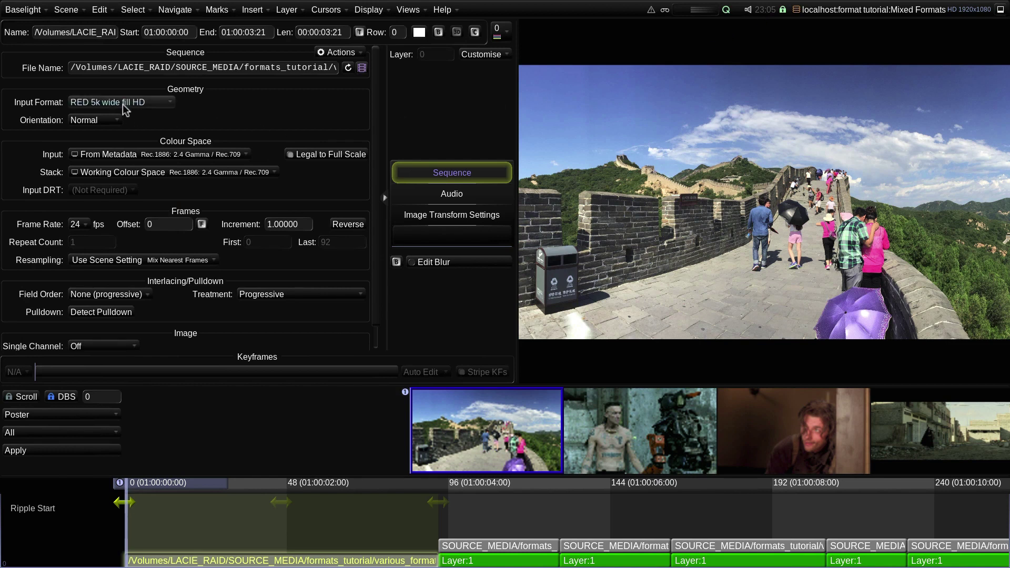
pyautogui.click(150, 105)
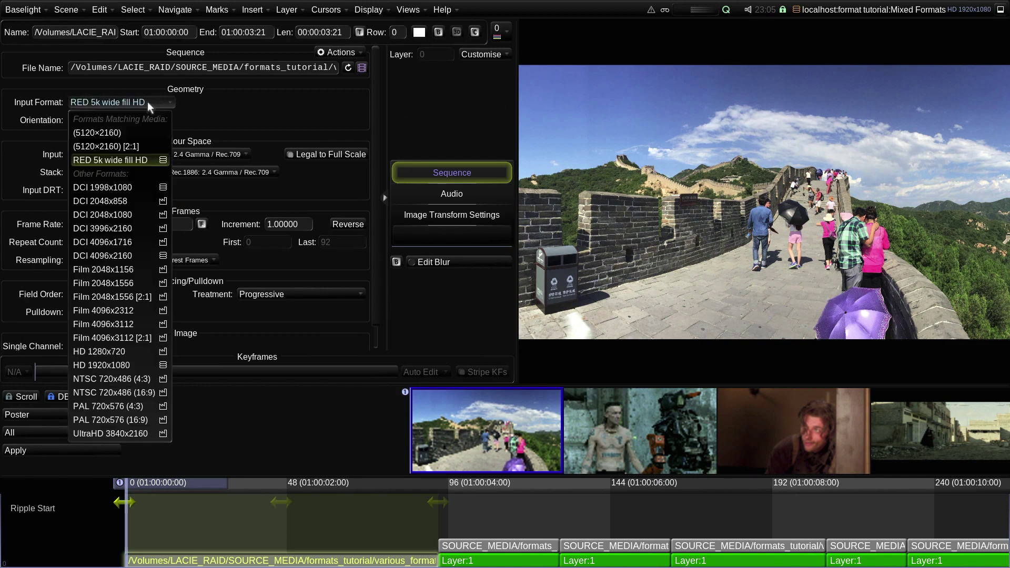
pyautogui.click(131, 134)
pyautogui.click(131, 105)
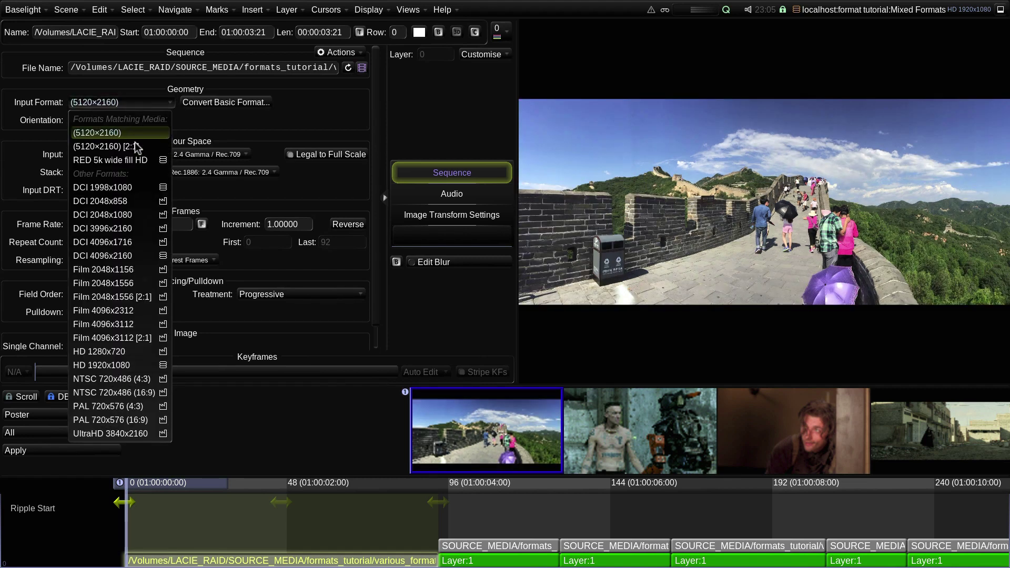
pyautogui.click(140, 160)
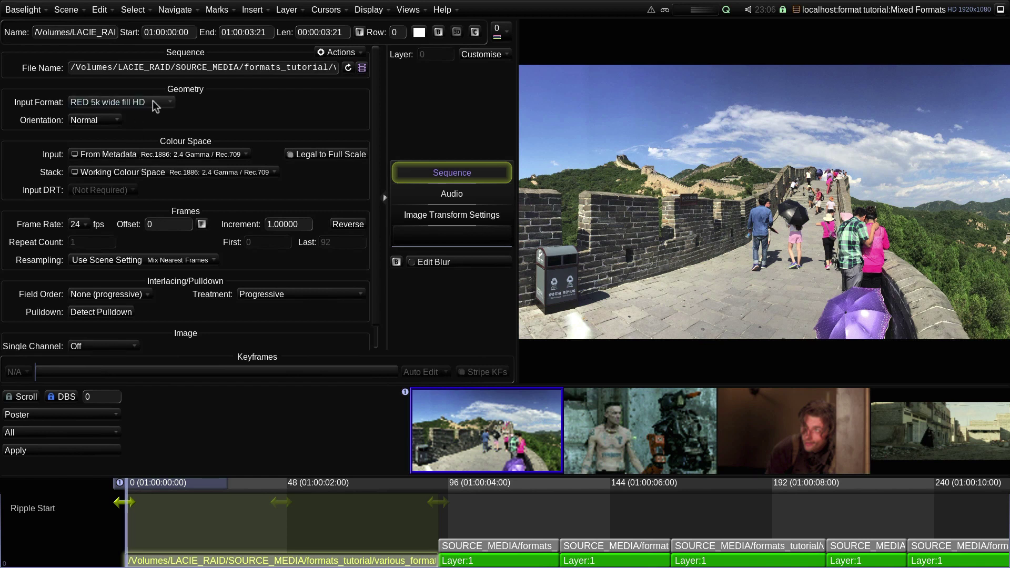
# Import formats.edl via Scene > EDL Import, recall the saved conform settings, and start the conform.
pyautogui.click(66, 10)
pyautogui.click(84, 41)
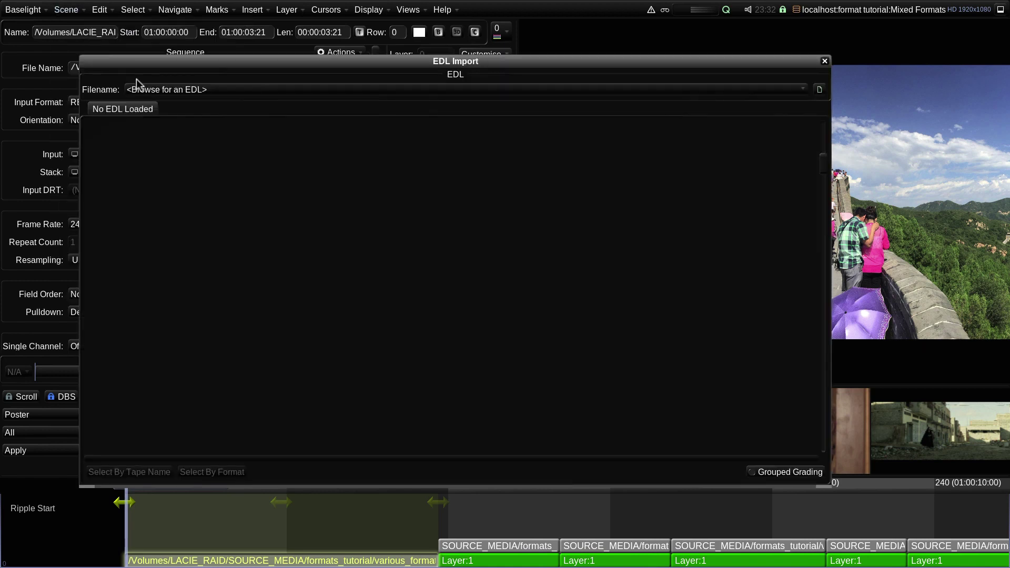
pyautogui.click(147, 90)
pyautogui.click(155, 119)
pyautogui.click(107, 382)
pyautogui.click(126, 462)
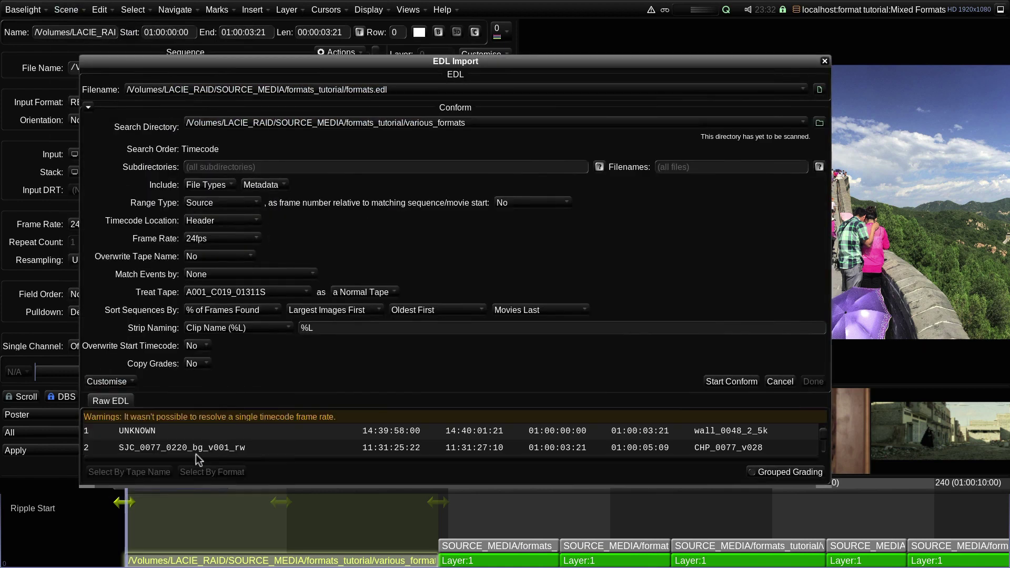
pyautogui.click(731, 381)
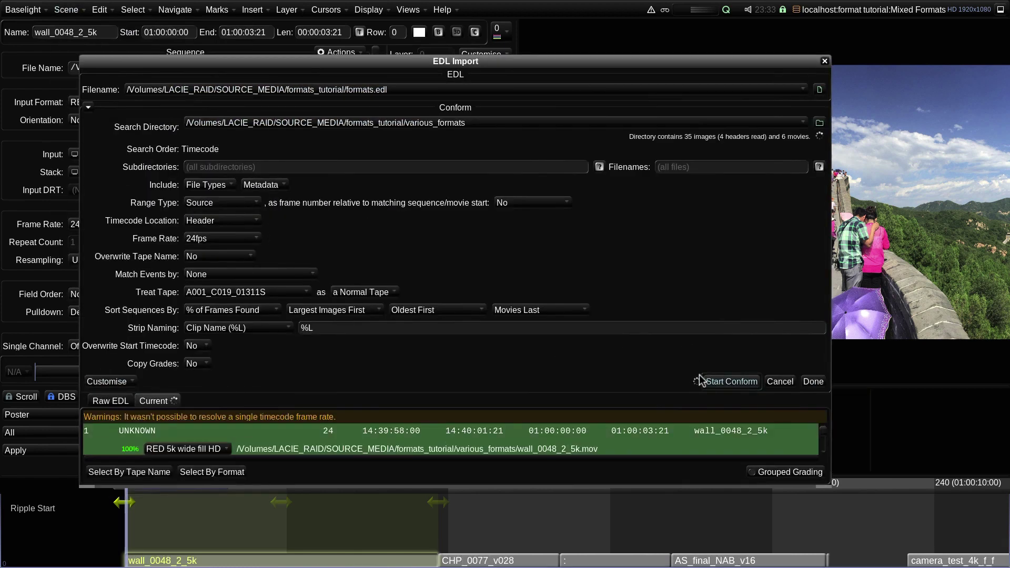
# Keep RED 5k wide fill HD for event 1 and complete the conform.
pyautogui.click(88, 107)
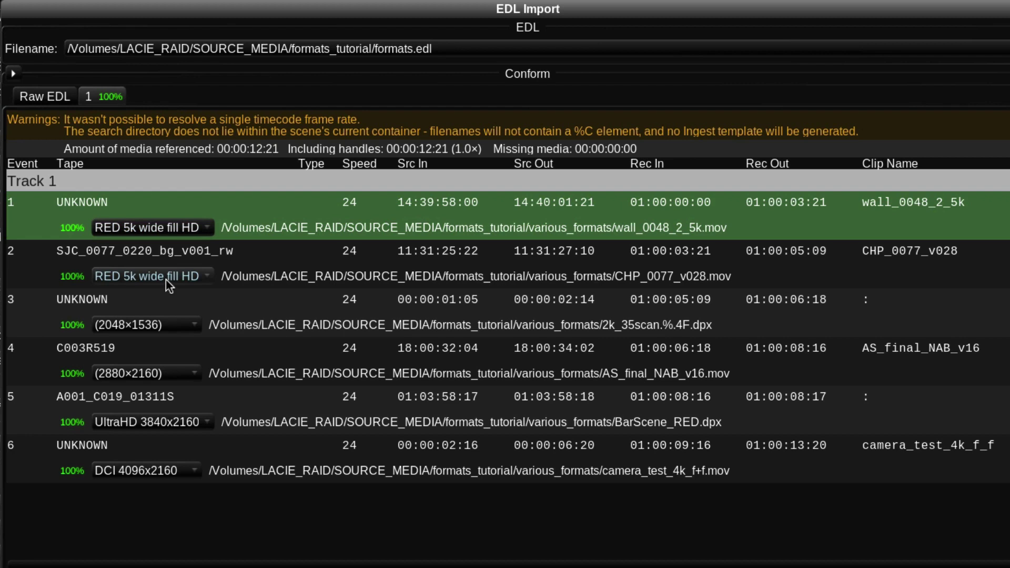
pyautogui.click(146, 229)
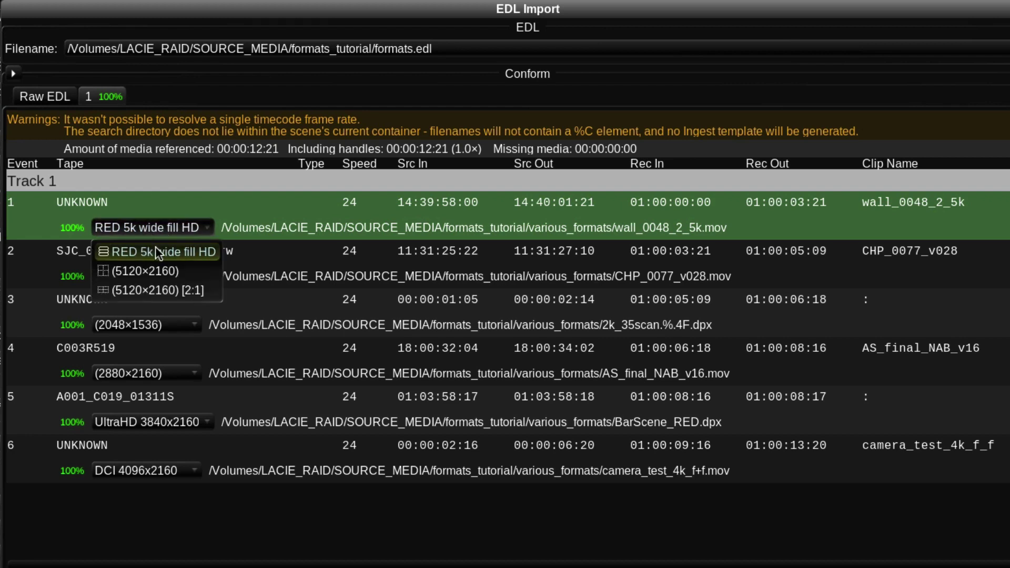
pyautogui.click(162, 225)
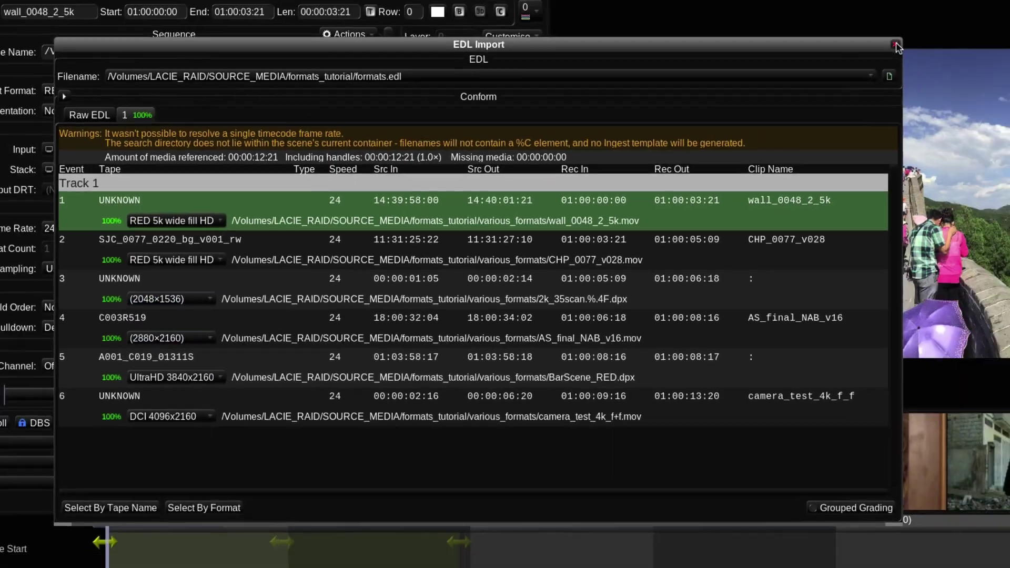
pyautogui.click(896, 46)
pyautogui.click(637, 239)
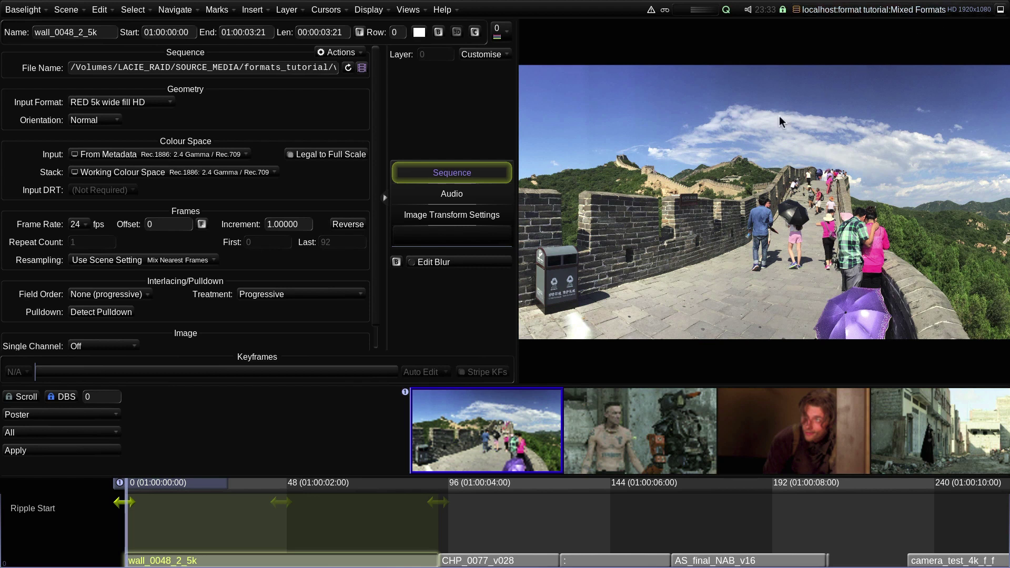
# Add a Transform layer with Ctrl+T and drag X Position from 960.0 to 1069.1.
pyautogui.hotkey('ctrl', 't')
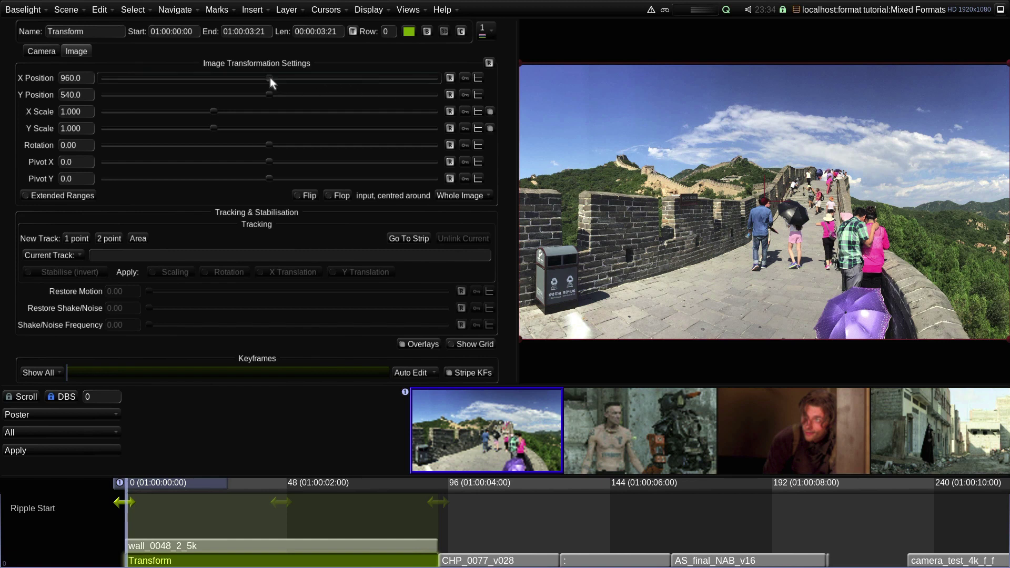
pyautogui.moveTo(269, 78); pyautogui.dragTo(288, 82)
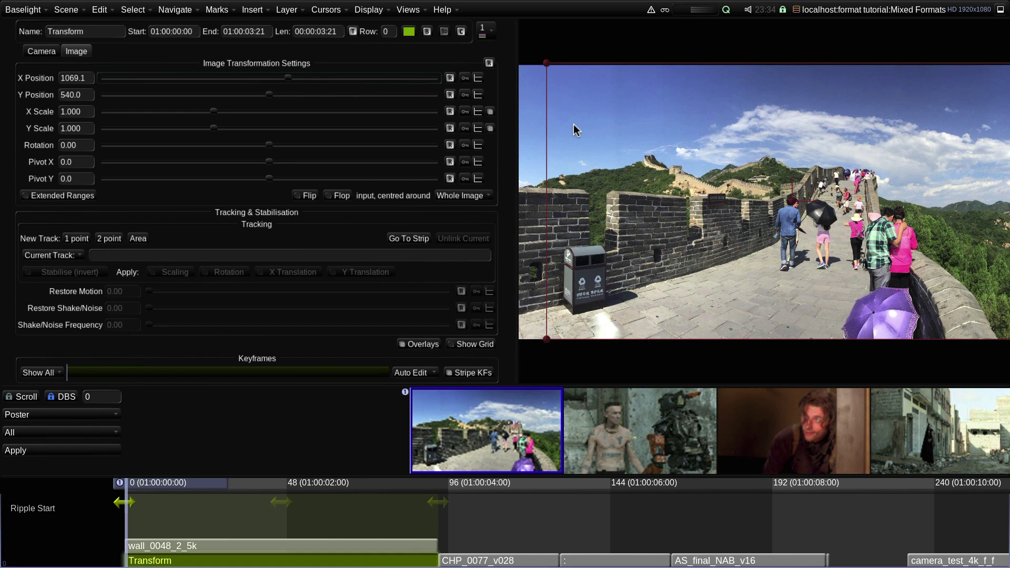
pyautogui.click(30, 10)
# Open RED 5k wide fill HD in Formats and toggle its HD mapping fit to Inside and back to Outside.
pyautogui.click(32, 87)
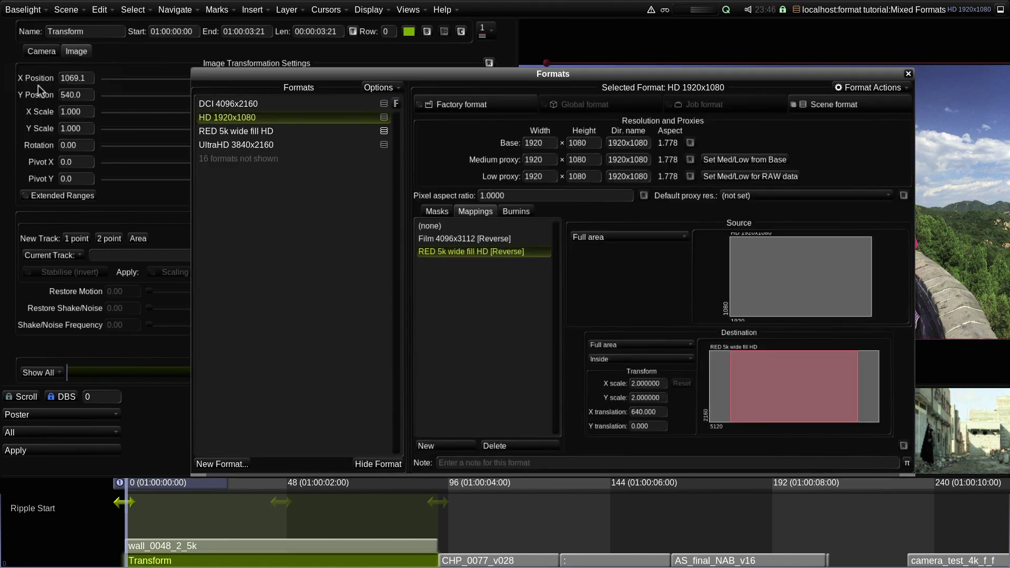
pyautogui.click(225, 133)
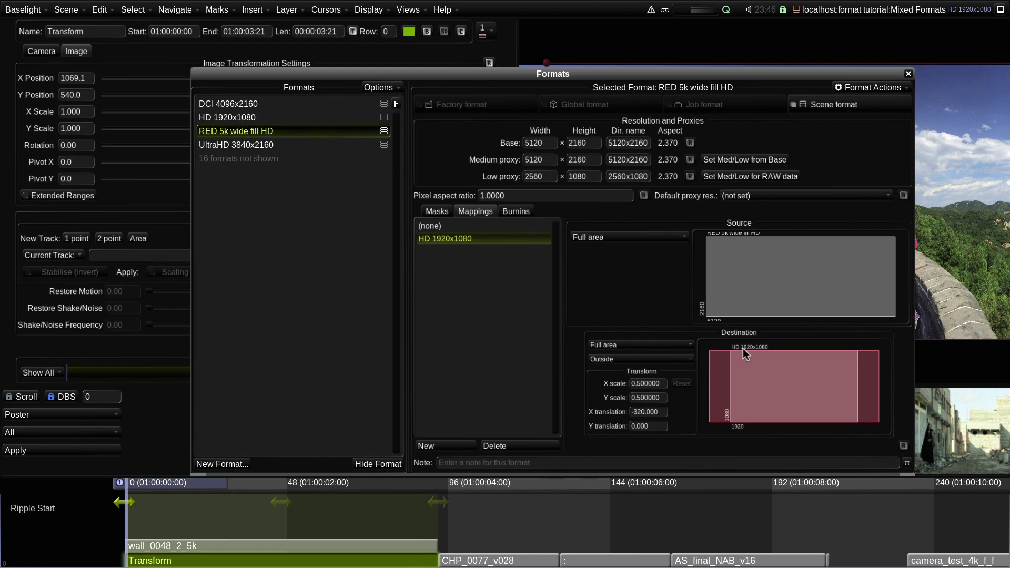
pyautogui.click(674, 361)
pyautogui.click(605, 374)
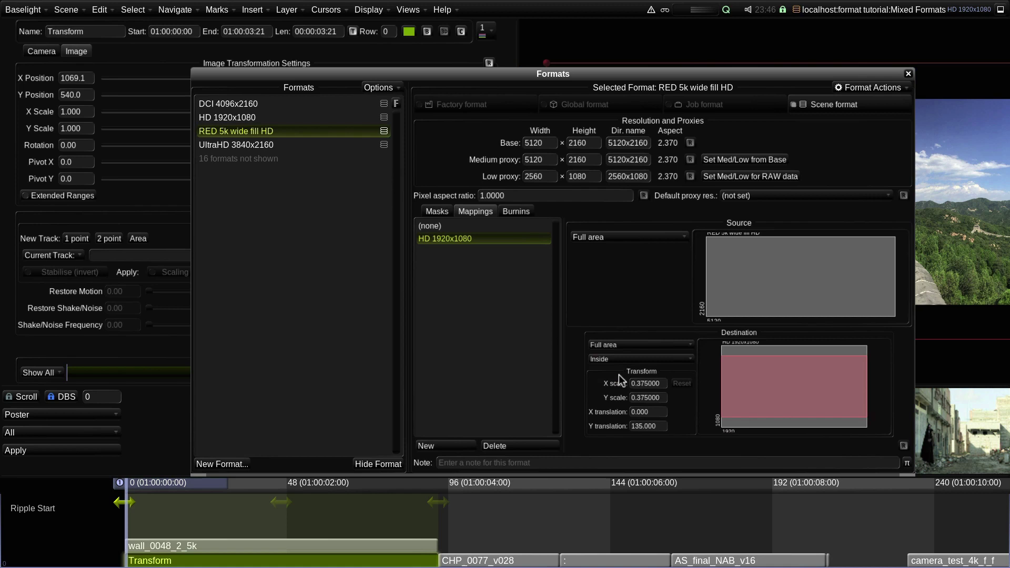
pyautogui.click(616, 361)
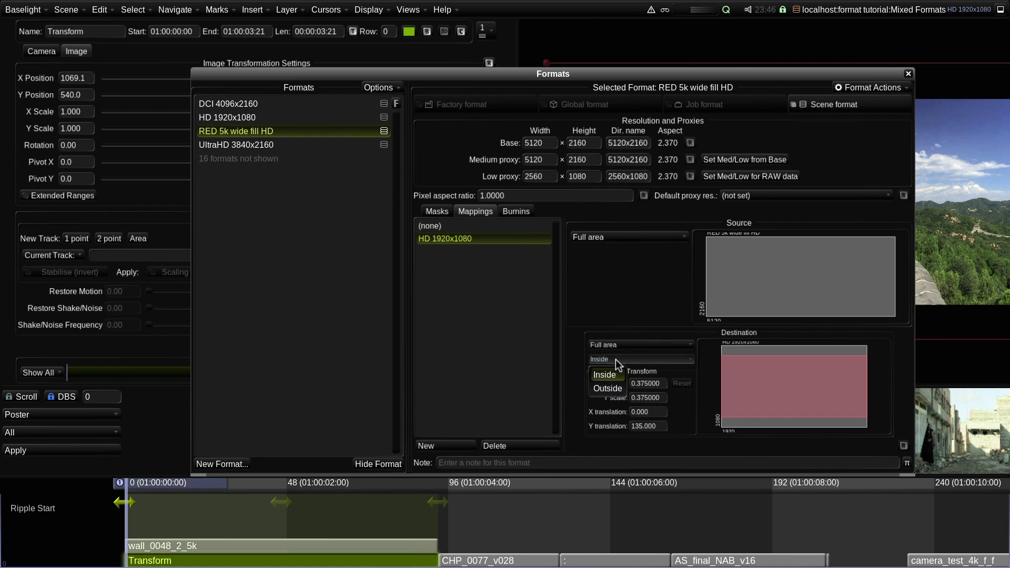
pyautogui.click(610, 389)
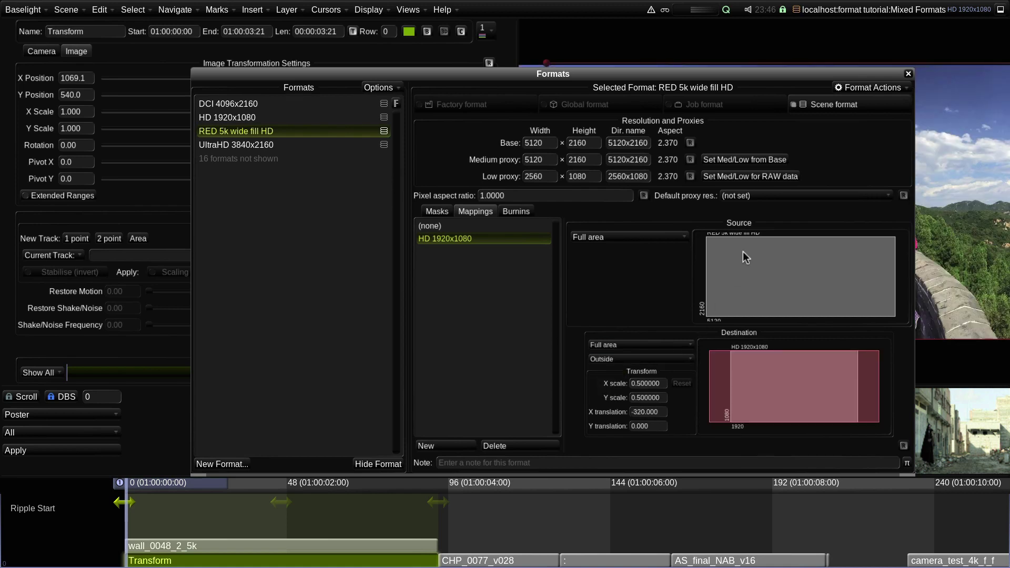